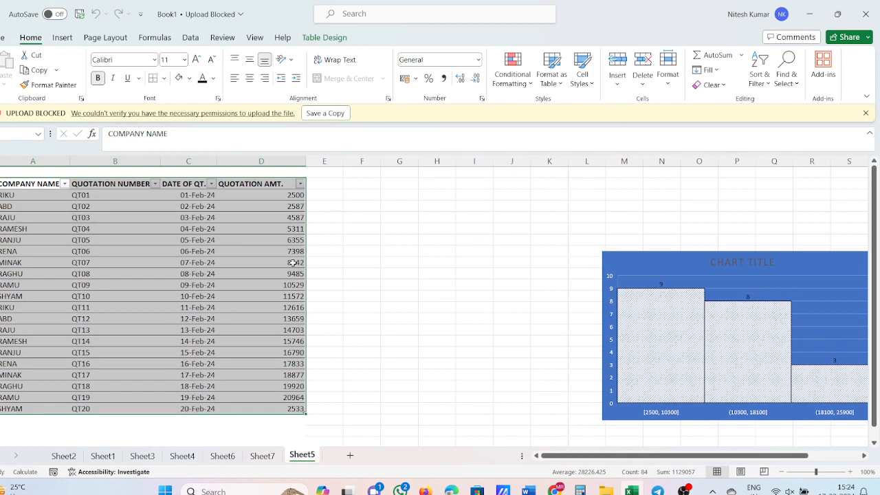
# Step: Insert the recommended PivotTable counting QUOTATION NUMBER by COMPANY NAME from the quotation table, and close its field list
pyautogui.click(399, 296)
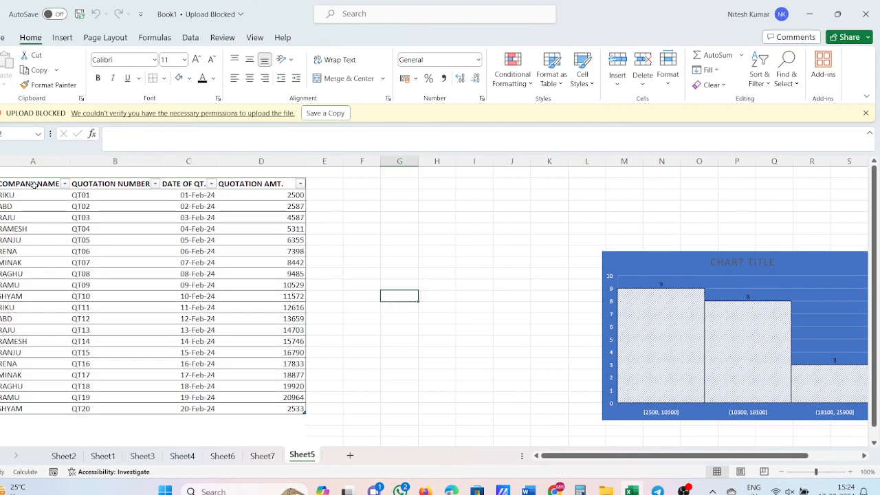
pyautogui.moveTo(33, 185); pyautogui.dragTo(268, 410)
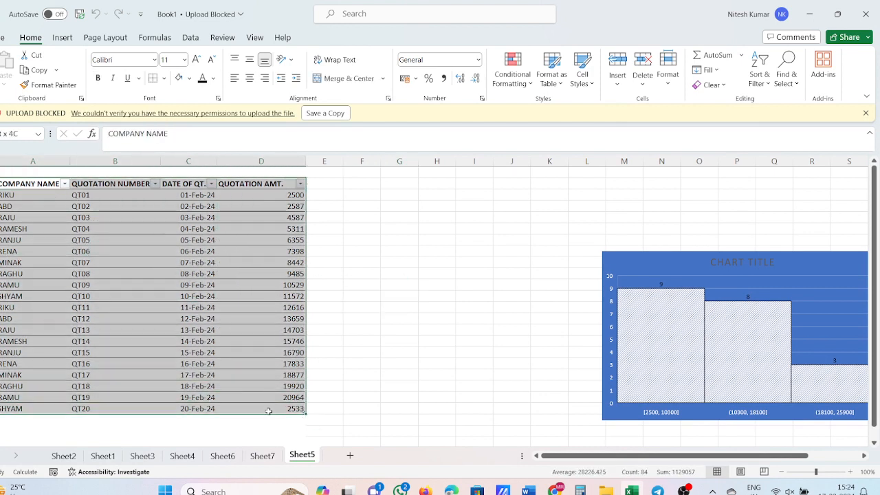
pyautogui.click(64, 40)
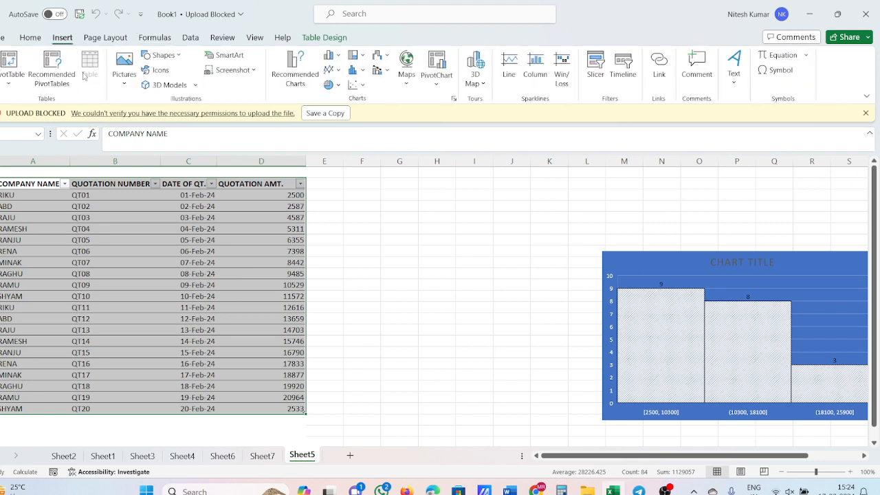
pyautogui.click(72, 204)
pyautogui.moveTo(28, 186); pyautogui.dragTo(271, 405)
pyautogui.click(62, 84)
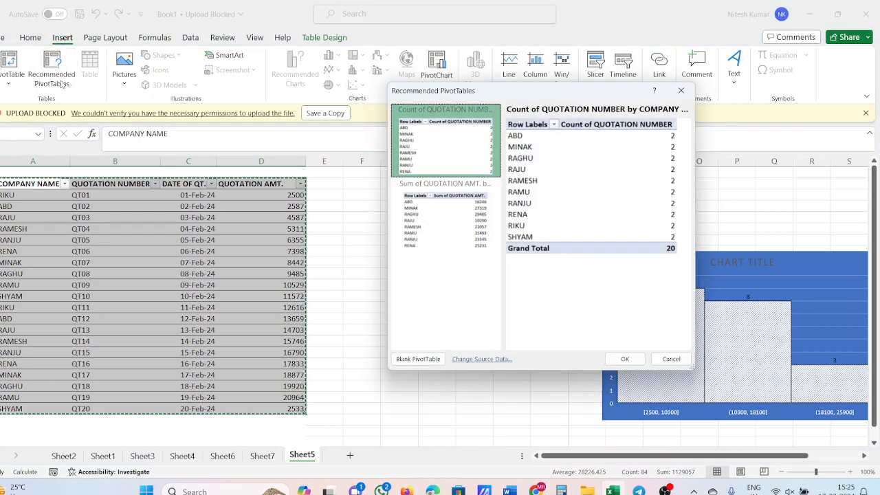
pyautogui.click(625, 360)
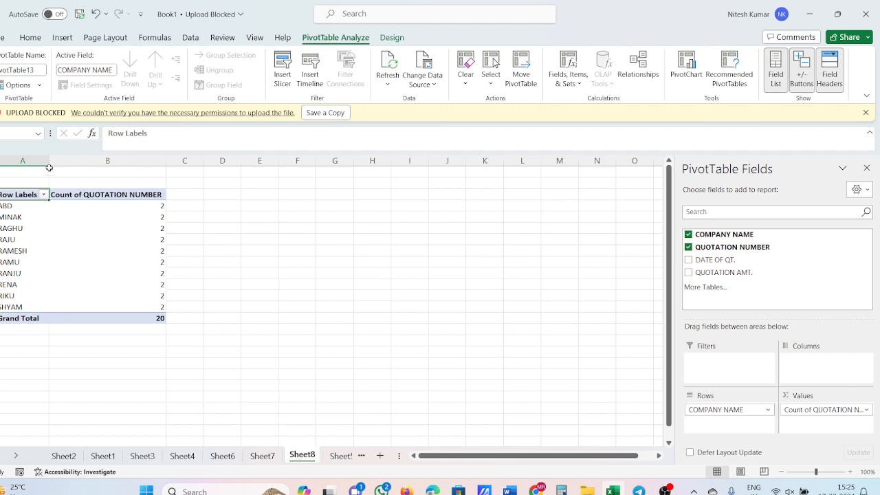
pyautogui.click(78, 298)
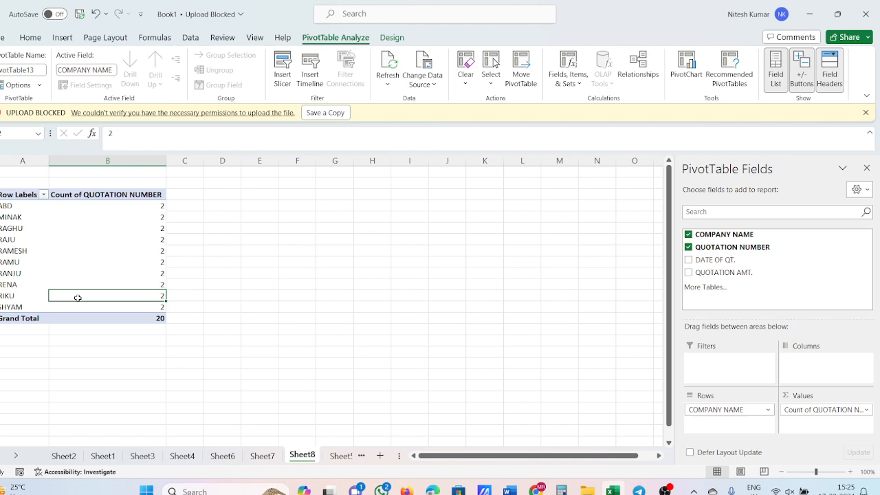
pyautogui.moveTo(127, 298); pyautogui.dragTo(230, 298)
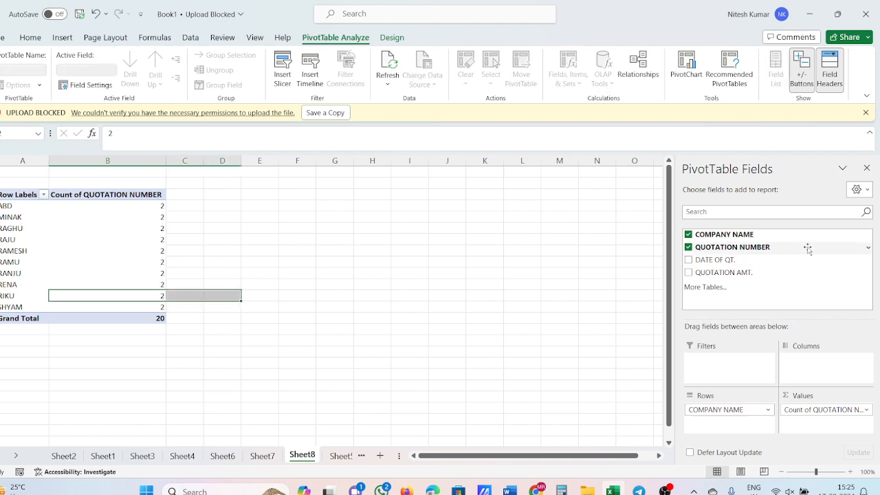
pyautogui.click(866, 168)
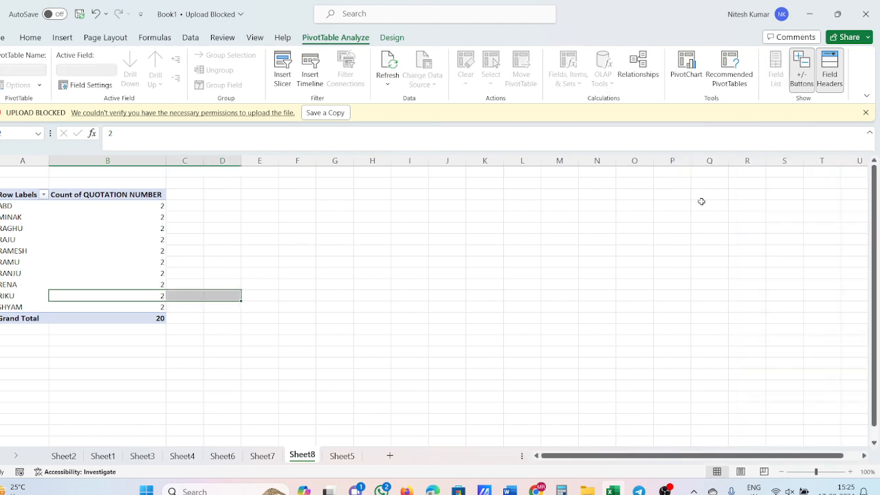
# Step: Copy the quotation table from Sheet5 and paste it as values into a new sheet, starting in cell A3
pyautogui.click(342, 456)
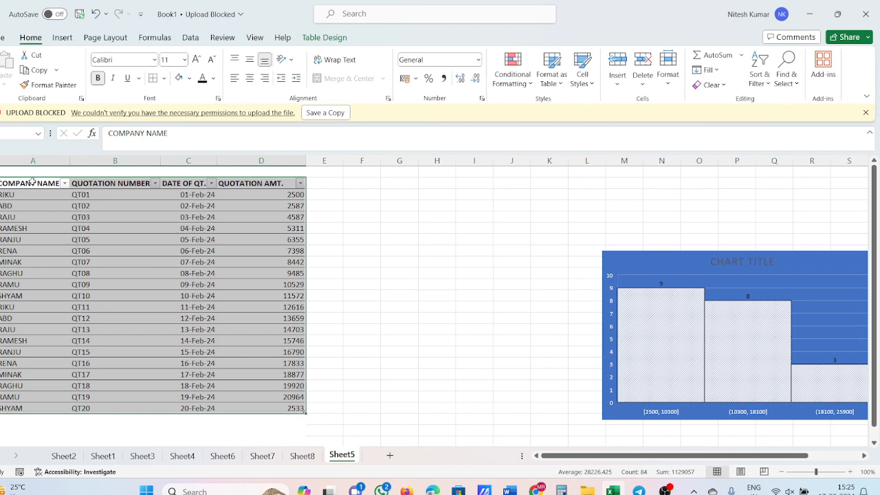
pyautogui.moveTo(33, 183); pyautogui.dragTo(252, 408)
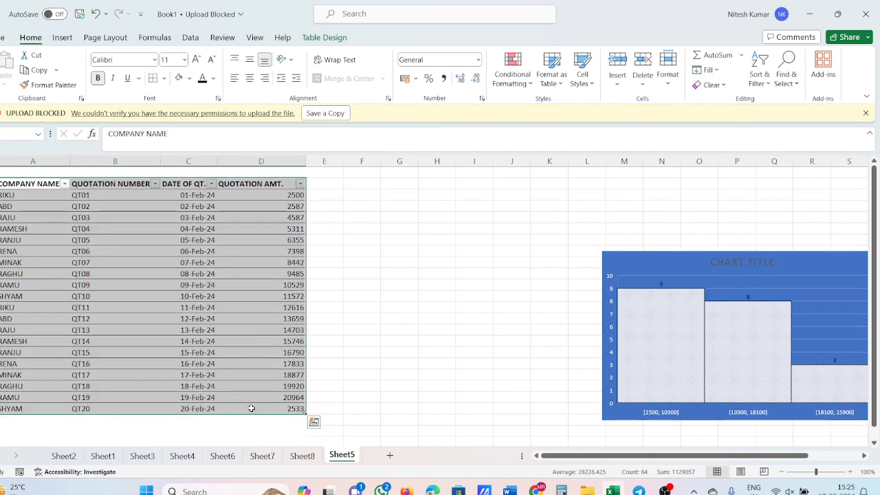
pyautogui.hotkey('ctrl', 'c')
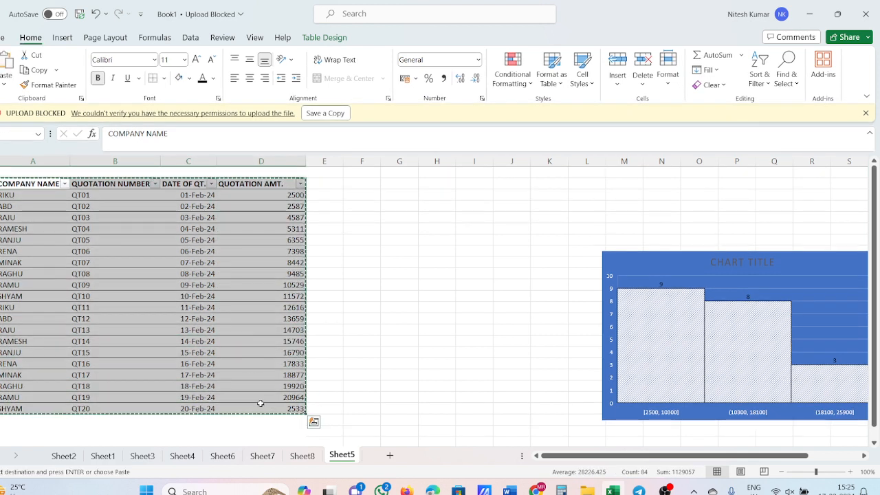
pyautogui.click(390, 455)
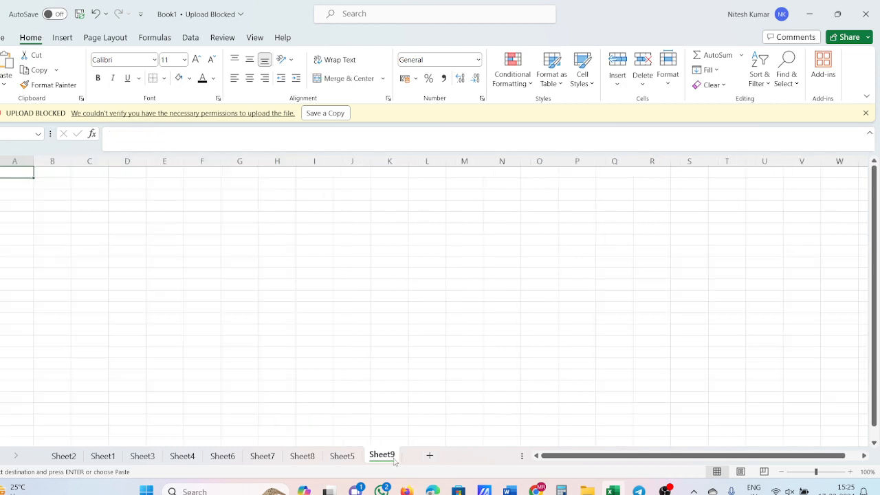
pyautogui.click(22, 192)
pyautogui.rightClick(23, 192)
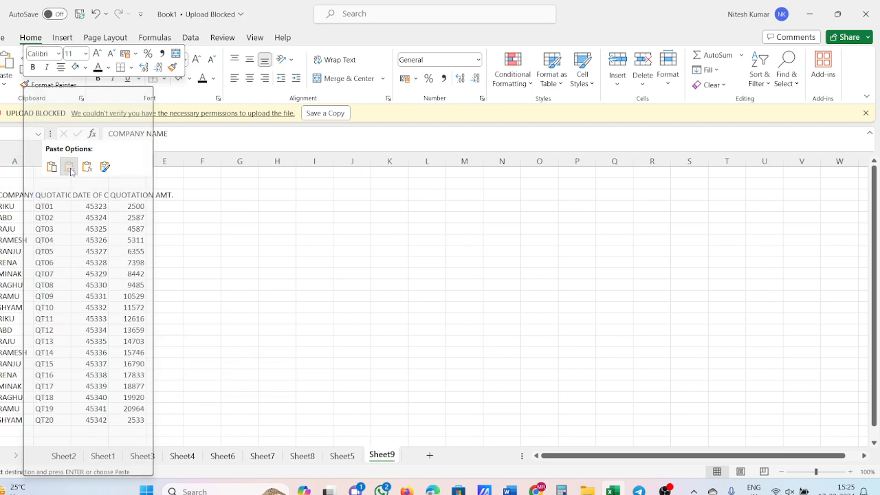
pyautogui.click(70, 168)
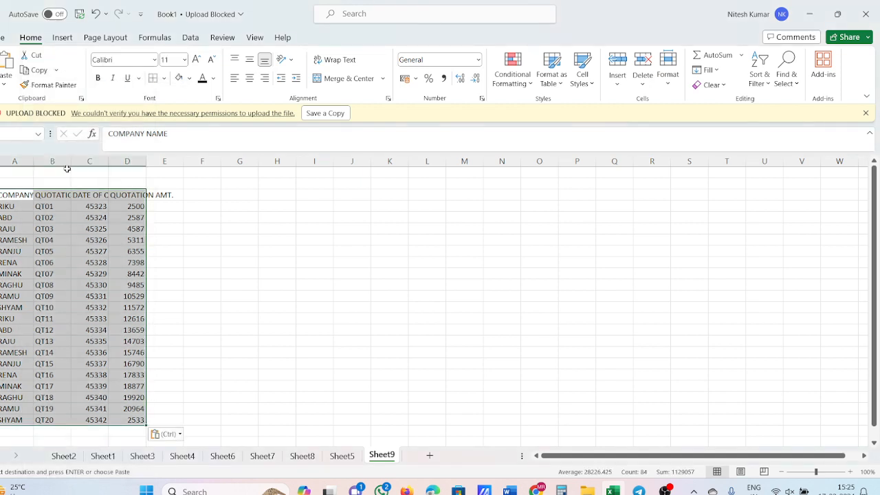
# Step: Adjust the widths of columns A to E evenly so the pasted headings fit
pyautogui.moveTo(14, 160); pyautogui.dragTo(225, 171)
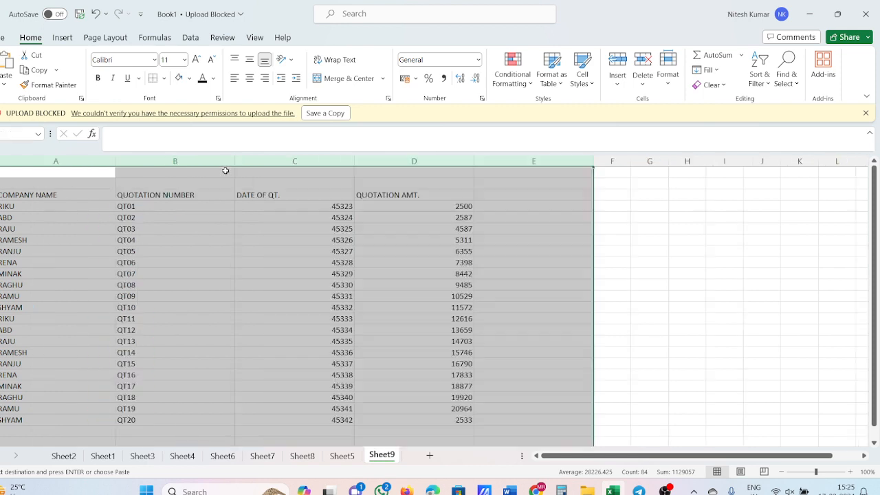
pyautogui.moveTo(234, 157); pyautogui.dragTo(196, 176)
pyautogui.click(190, 194)
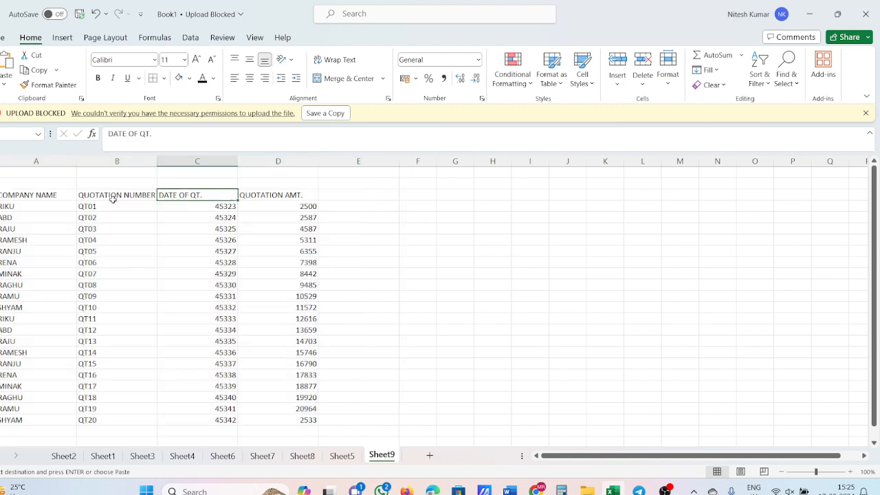
# Step: Convert the range A3:D22 into a table with headers
pyautogui.moveTo(25, 194); pyautogui.dragTo(300, 408)
pyautogui.click(60, 39)
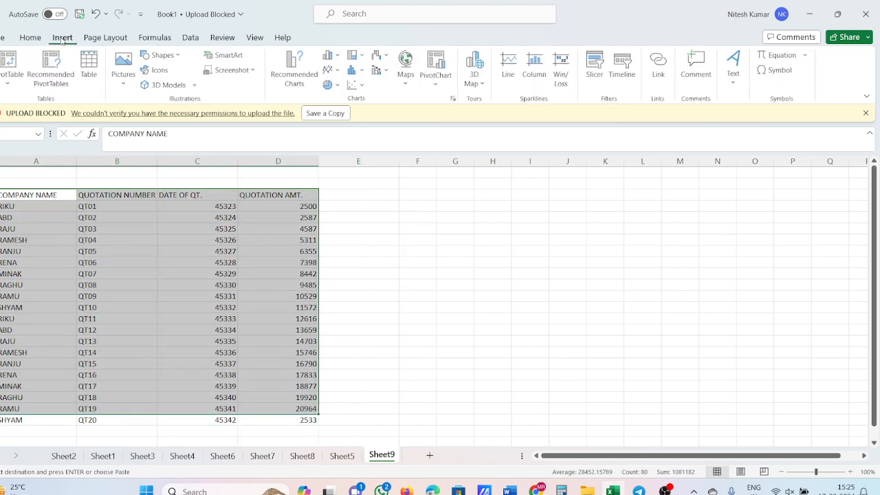
pyautogui.click(90, 67)
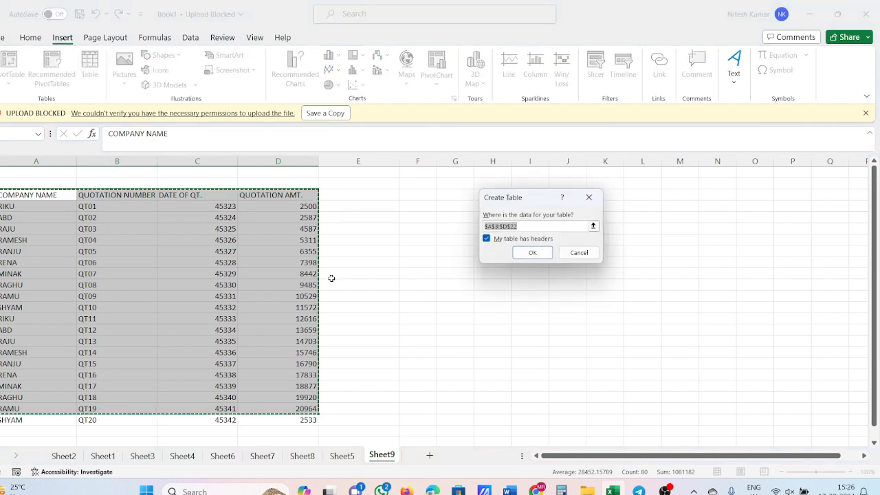
pyautogui.click(531, 253)
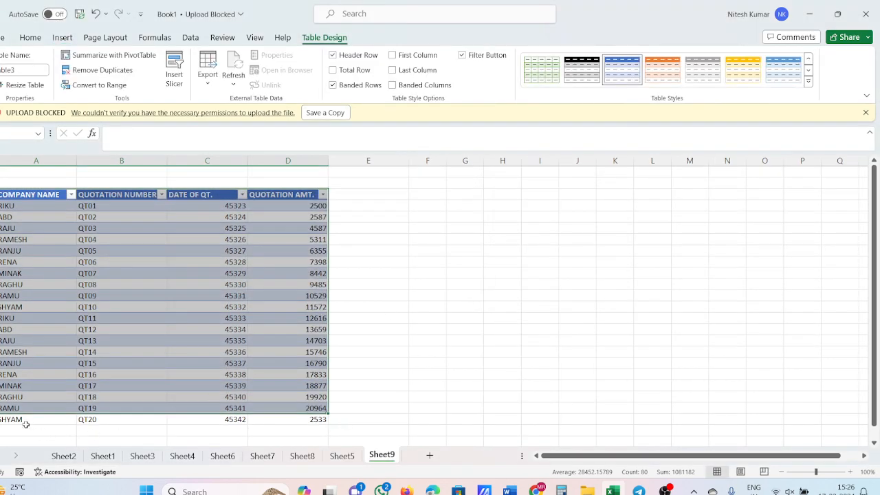
# Step: Clear the leftover QT20 row below the new table and select the whole table from A3 to D22
pyautogui.moveTo(26, 425); pyautogui.dragTo(276, 420)
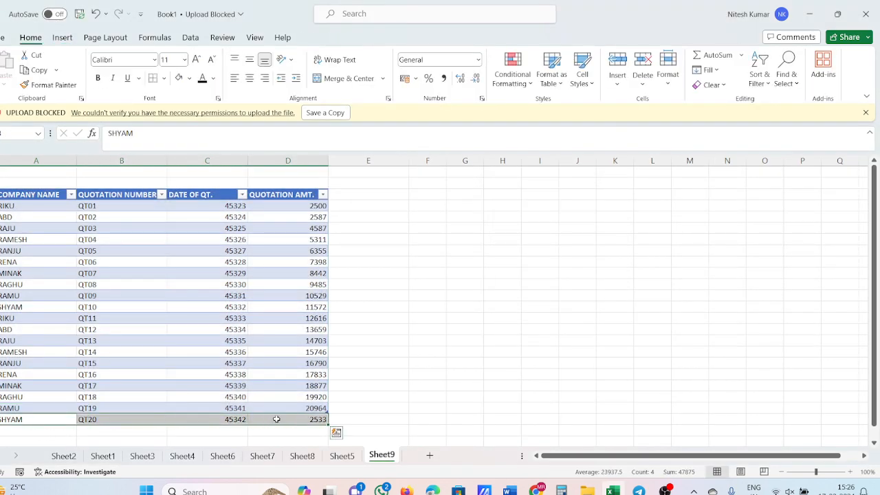
pyautogui.press('BackSpace')
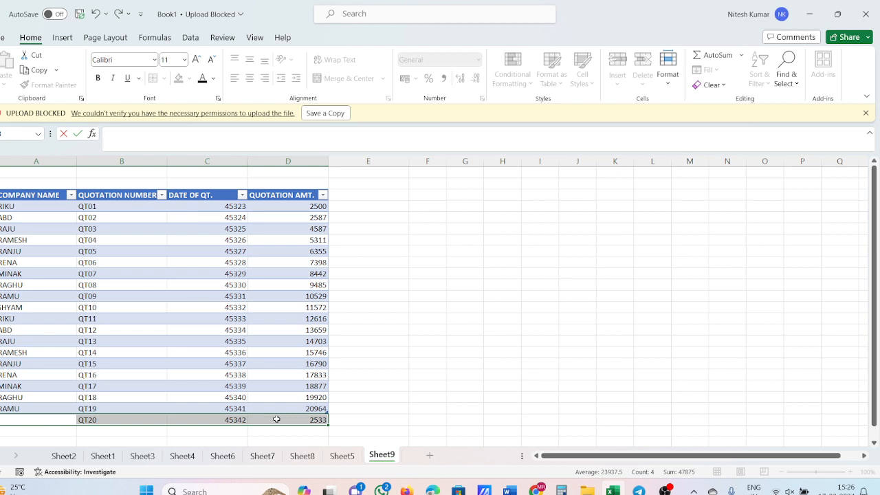
pyautogui.press('Escape')
pyautogui.press('Delete')
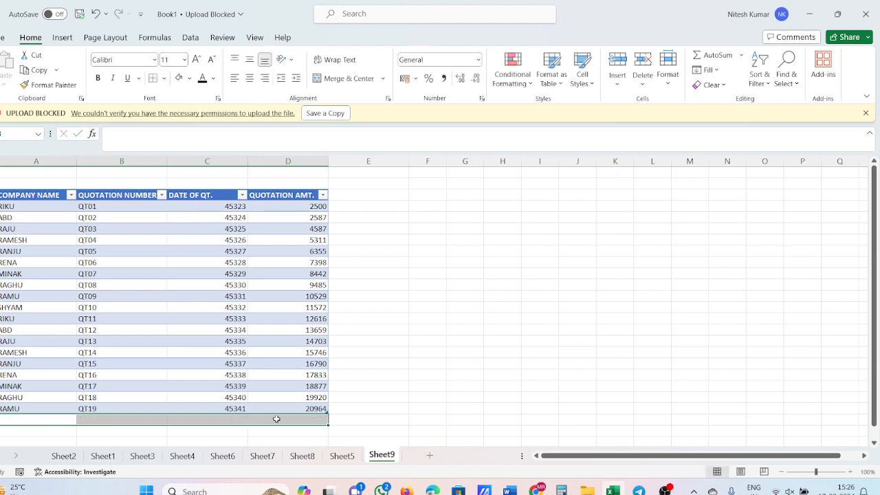
pyautogui.click(363, 374)
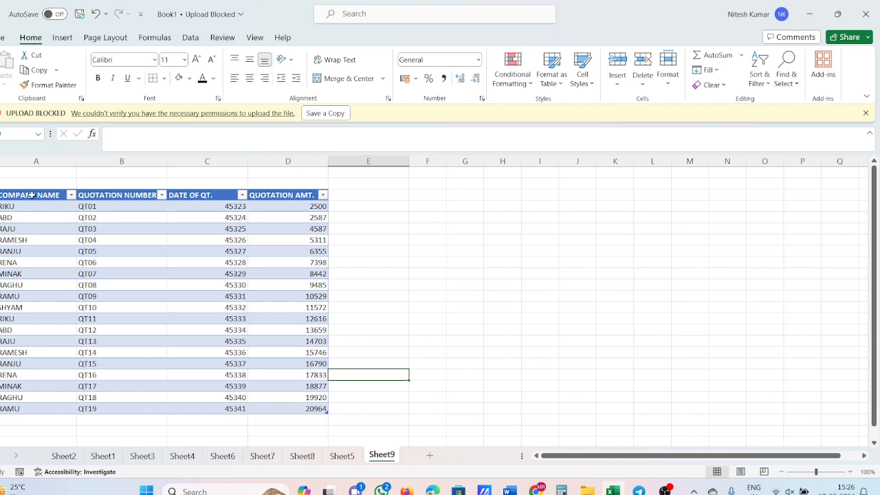
pyautogui.moveTo(31, 196); pyautogui.dragTo(305, 406)
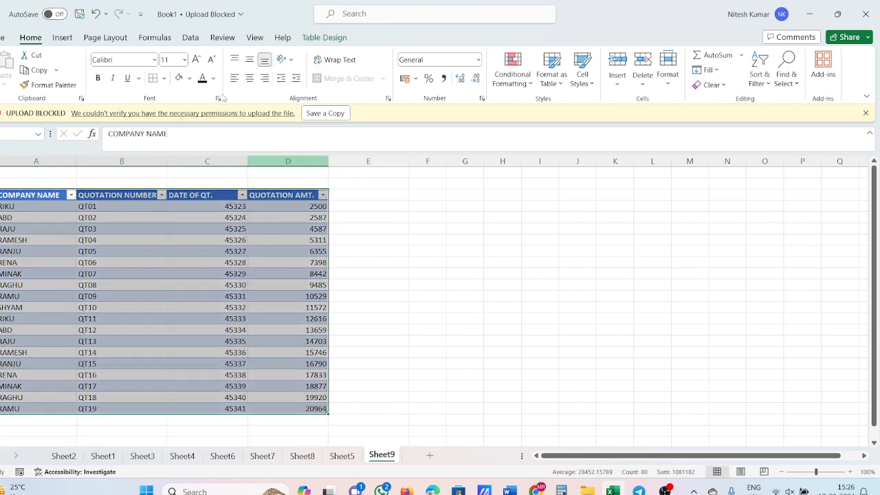
pyautogui.click(62, 38)
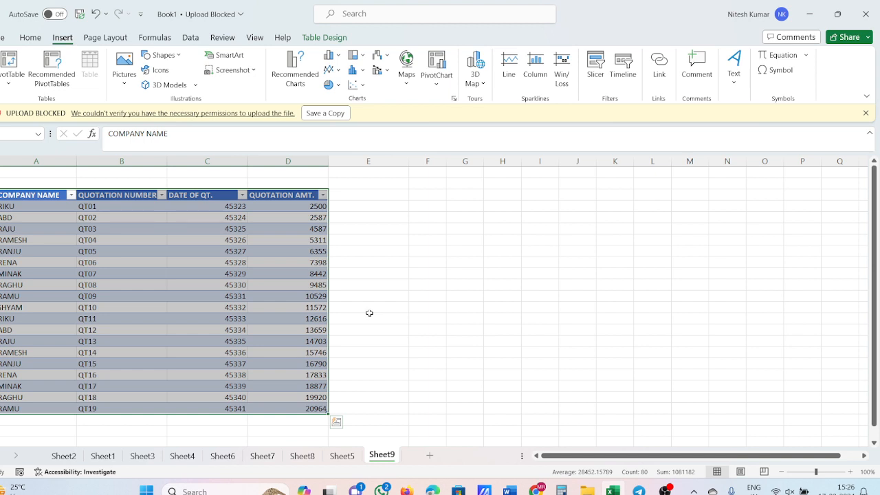
# Step: Filter the table's COMPANY NAME column to show only ABD, and restore all companies
pyautogui.click(70, 196)
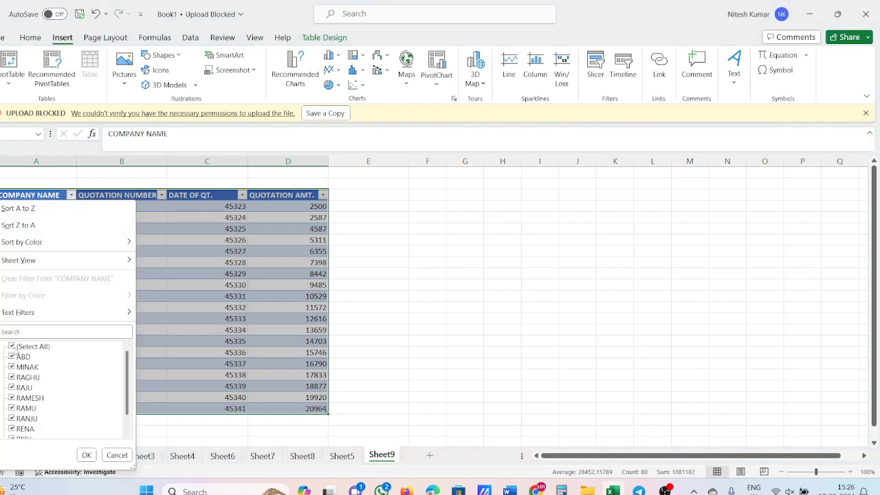
pyautogui.click(15, 347)
pyautogui.click(15, 357)
pyautogui.click(86, 455)
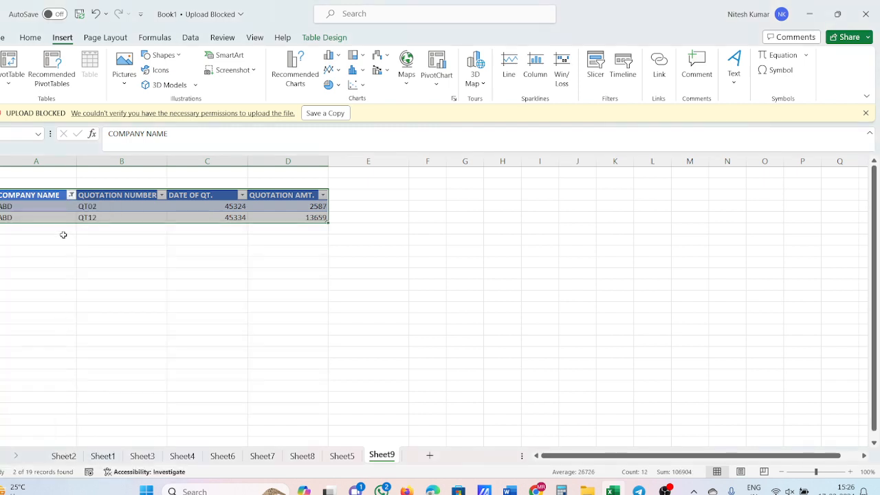
pyautogui.click(71, 195)
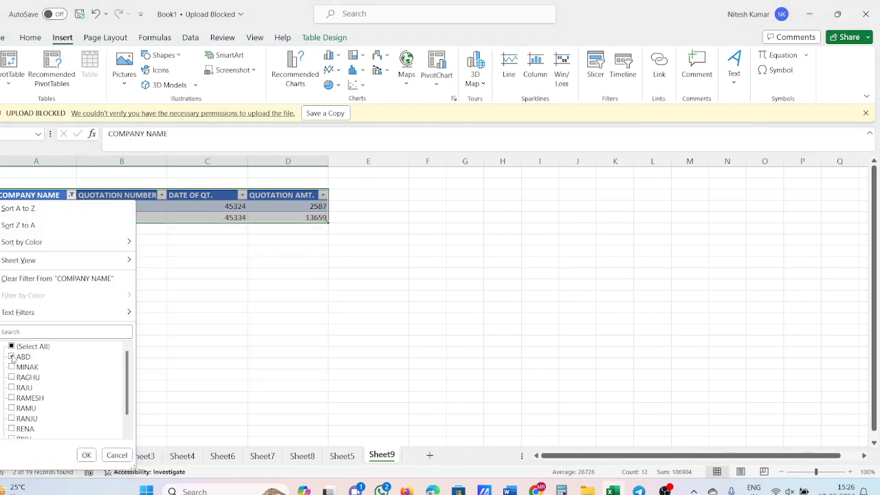
pyautogui.click(15, 347)
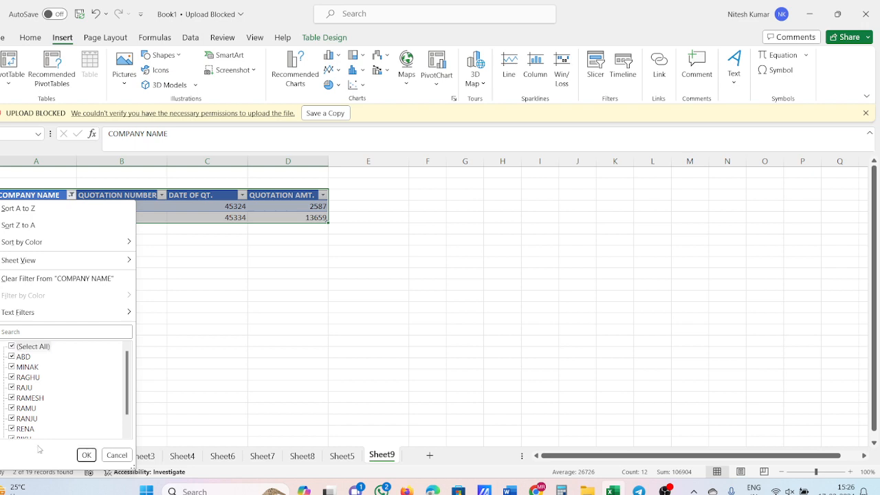
pyautogui.click(86, 455)
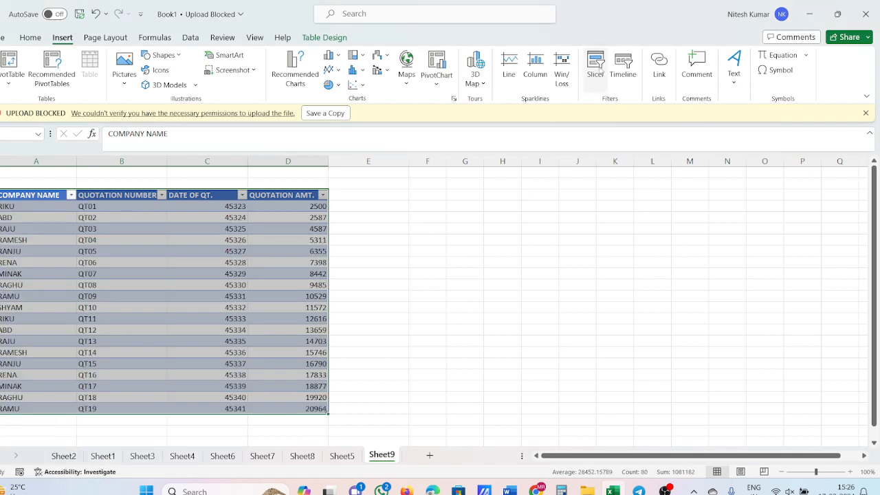
# Step: Insert slicers for the COMPANY NAME, QUOTATION NUMBER, DATE OF QT. and QUOTATION AMT. columns of the table
pyautogui.click(597, 68)
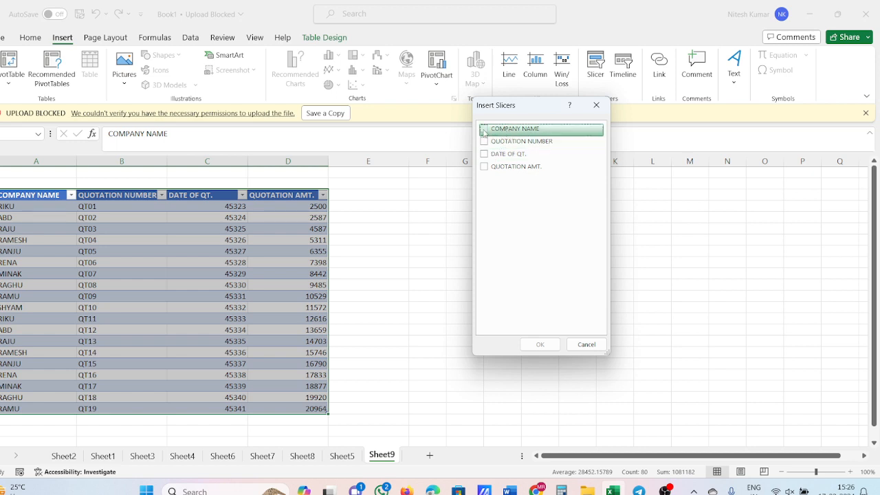
pyautogui.click(484, 130)
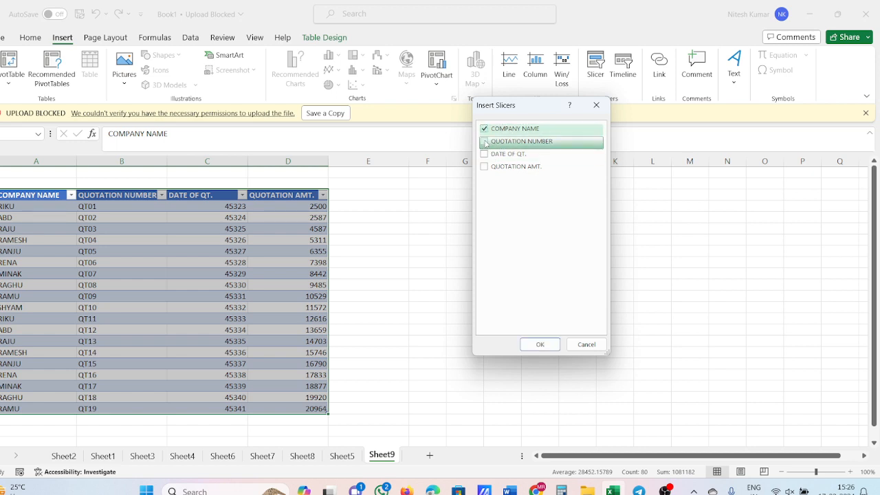
pyautogui.click(484, 142)
pyautogui.click(484, 154)
pyautogui.click(484, 166)
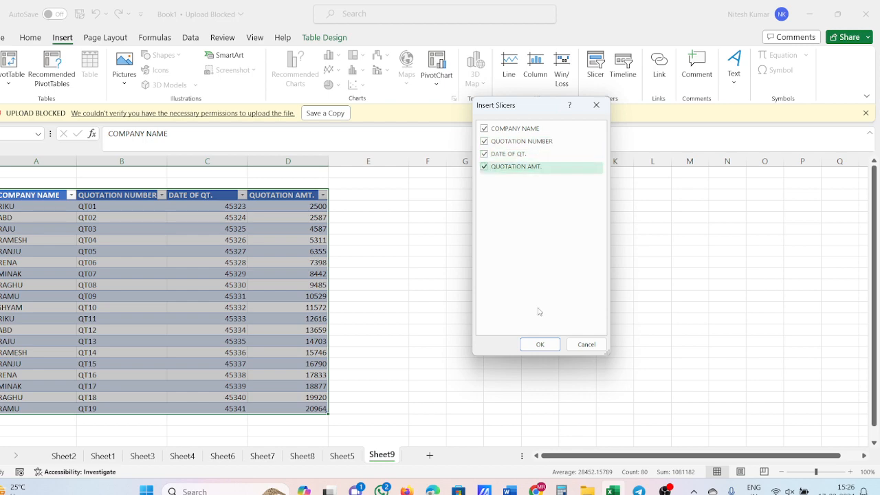
pyautogui.click(542, 344)
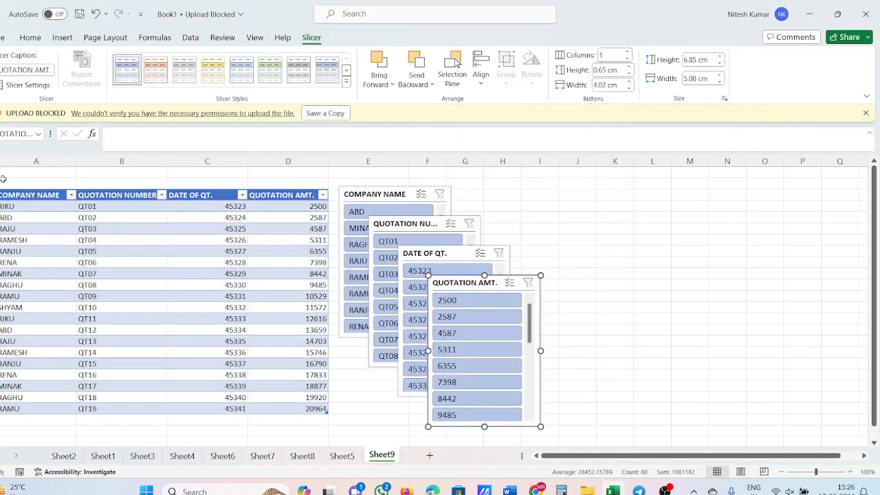
pyautogui.click(372, 195)
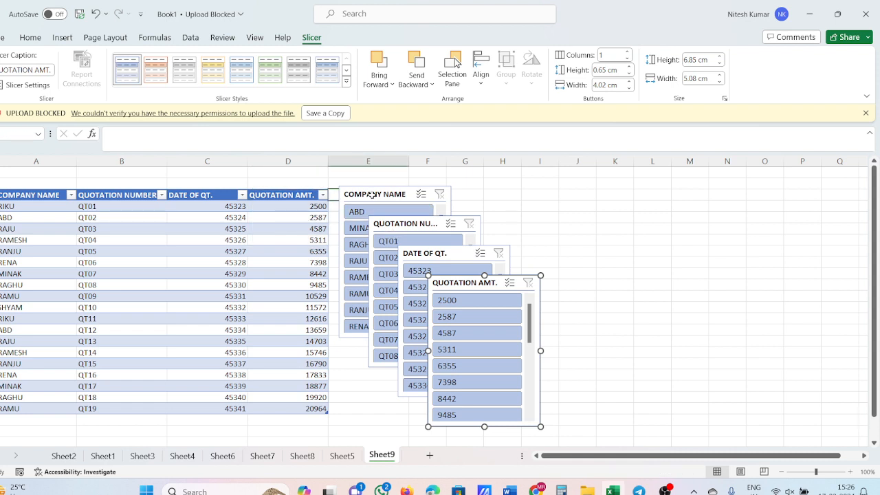
# Step: Insert six blank rows above the quotation table, adding two at a time at rows 1 and 2
pyautogui.press('Escape')
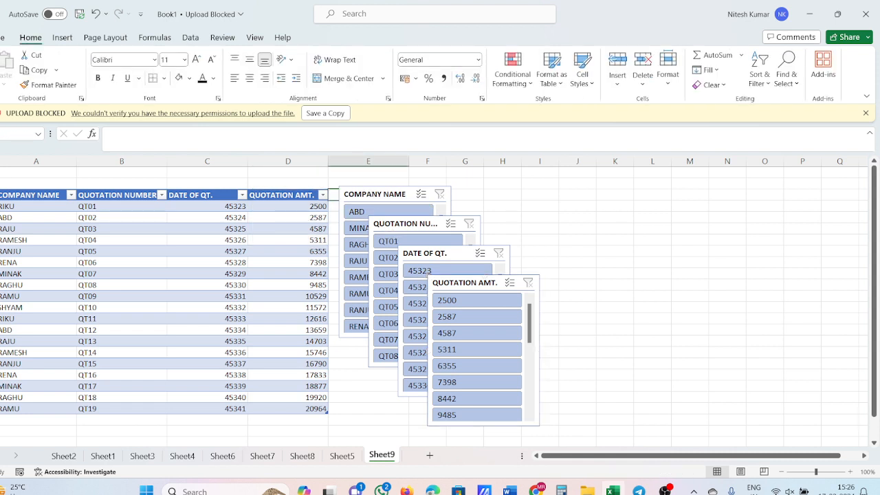
pyautogui.moveTo(0, 172); pyautogui.dragTo(0, 182)
pyautogui.rightClick(1, 183)
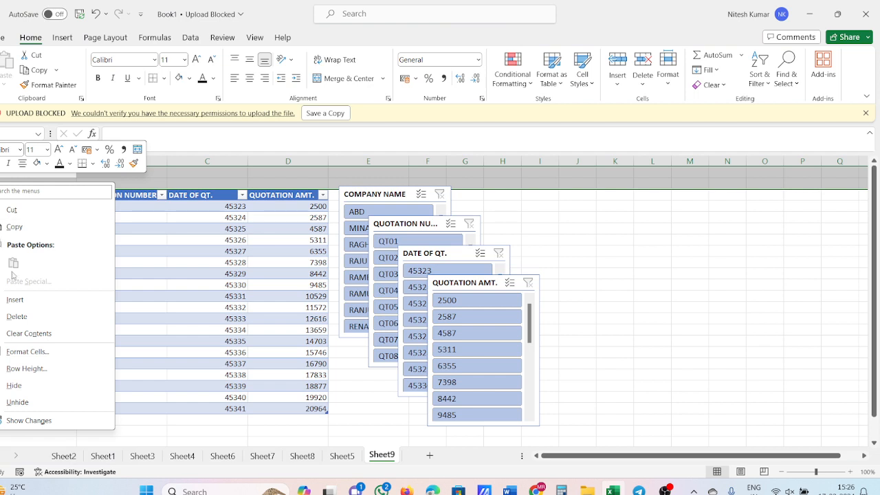
pyautogui.click(26, 301)
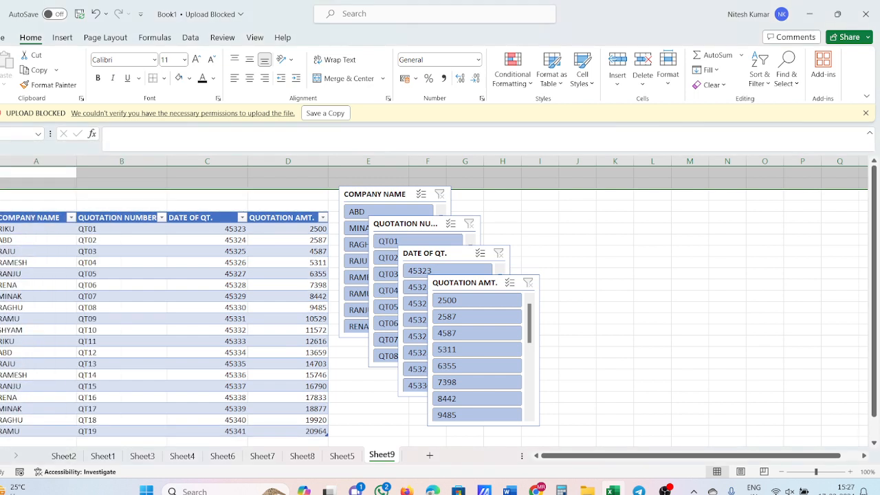
pyautogui.rightClick(1, 182)
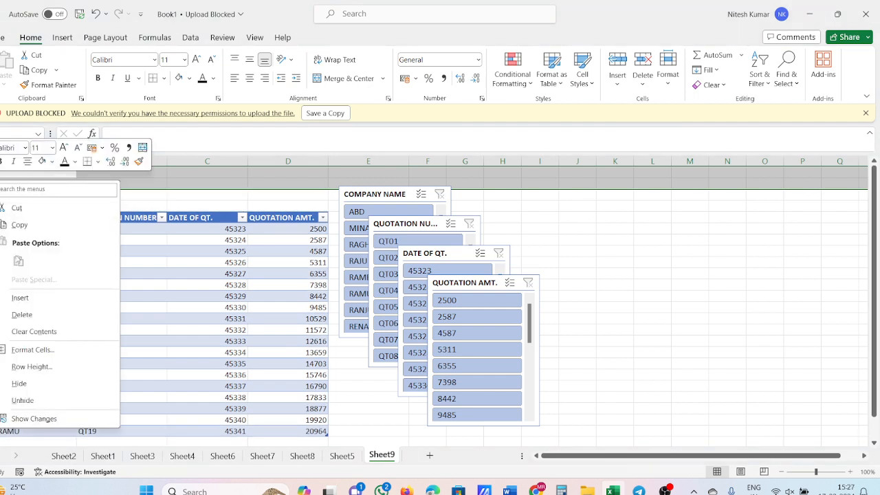
pyautogui.click(26, 296)
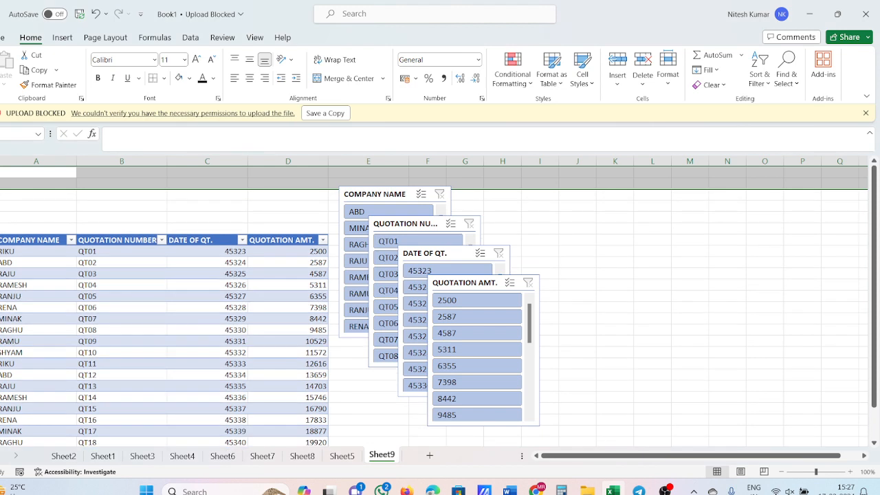
pyautogui.rightClick(0, 180)
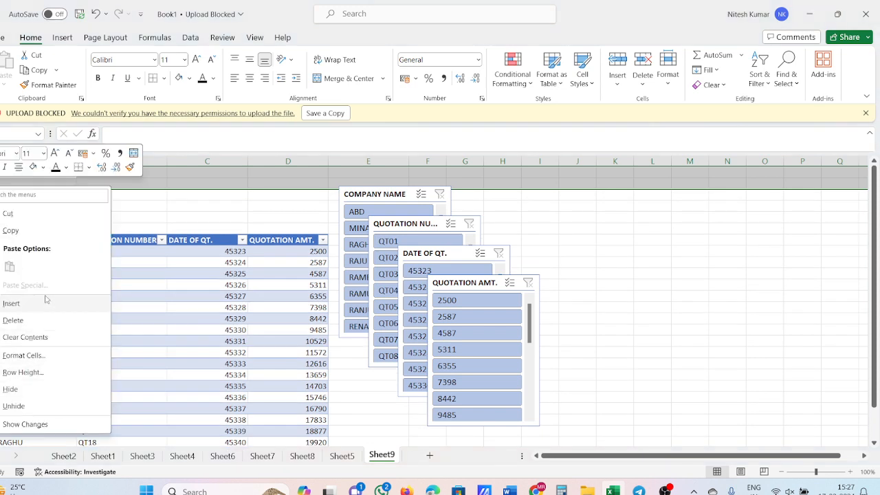
pyautogui.click(45, 303)
pyautogui.click(8, 213)
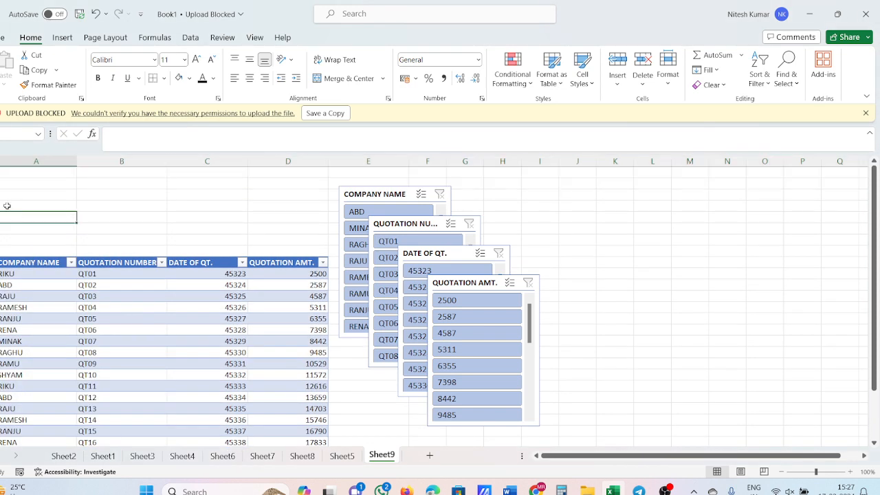
# Step: Insert eight more blank rows at the top of the sheet above the quotation table
pyautogui.moveTo(1, 172); pyautogui.dragTo(1, 250)
pyautogui.rightClick(1, 249)
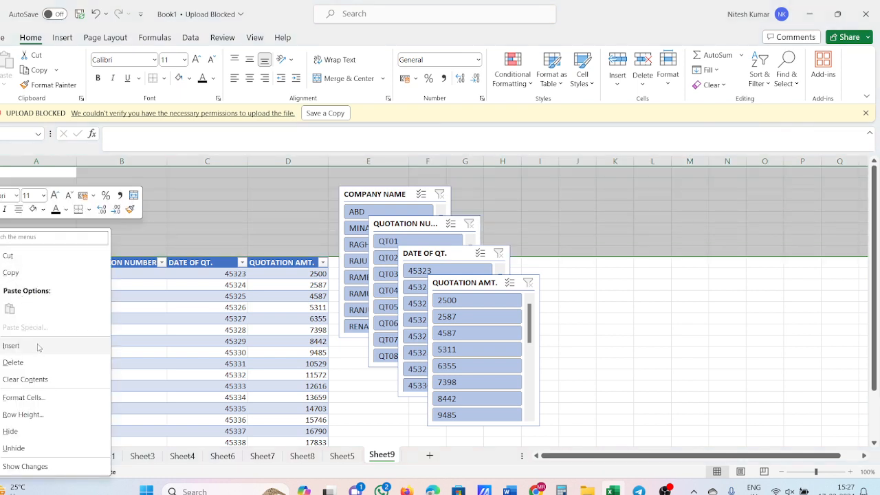
pyautogui.click(38, 347)
pyautogui.click(153, 303)
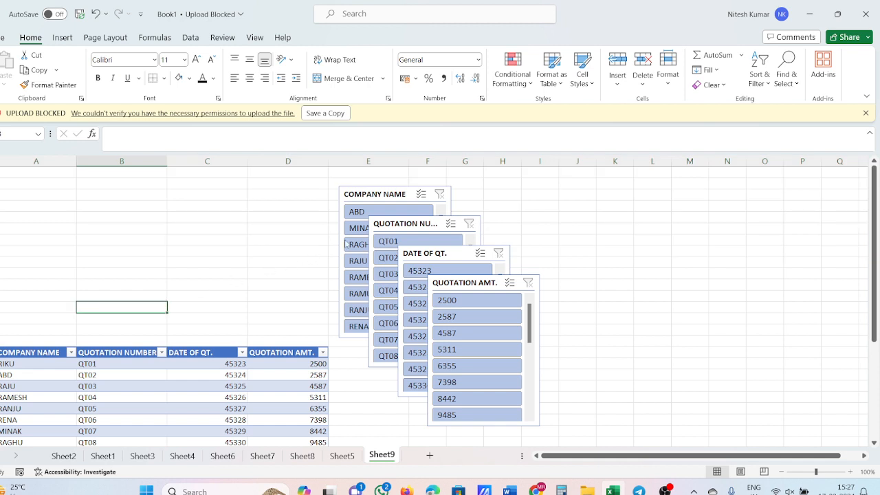
# Step: Line up the COMPANY NAME, QUOTATION NUMBER, DATE OF QT. and QUOTATION AMT. slicers side by side above the table, and clear the ABD company filter
pyautogui.click(368, 214)
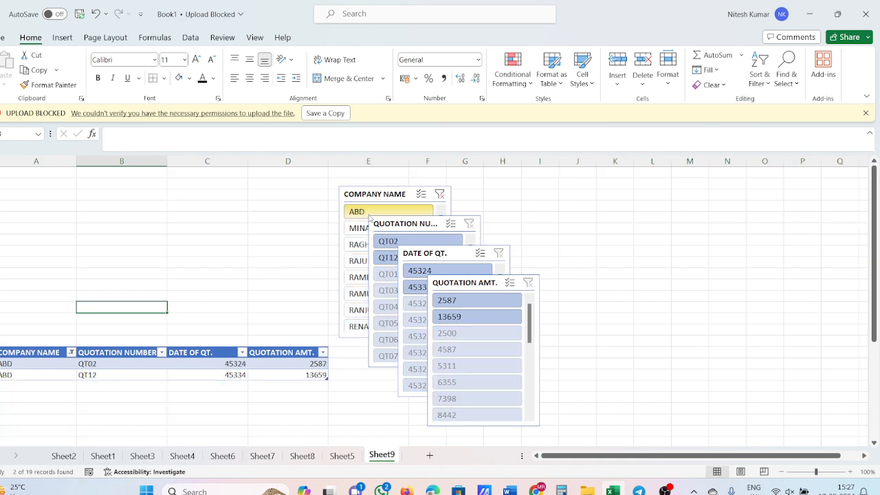
pyautogui.moveTo(375, 195); pyautogui.dragTo(32, 177)
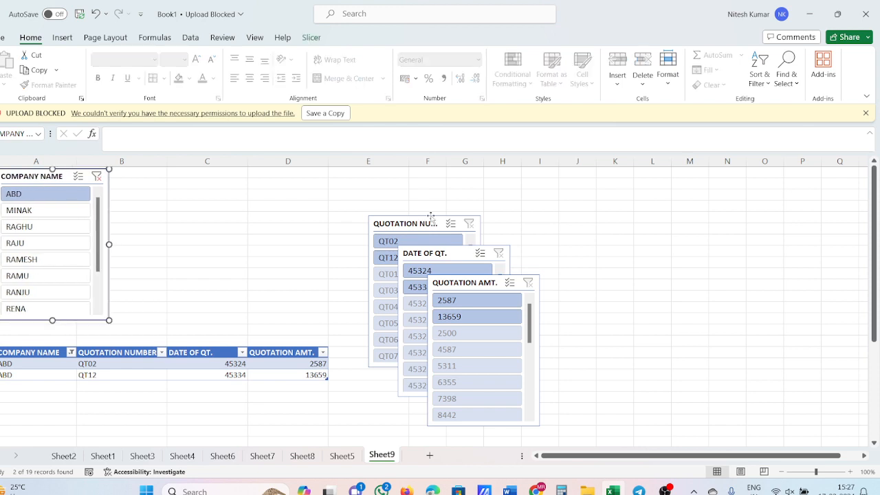
pyautogui.moveTo(430, 221); pyautogui.dragTo(168, 171)
pyautogui.moveTo(456, 247); pyautogui.dragTo(240, 169)
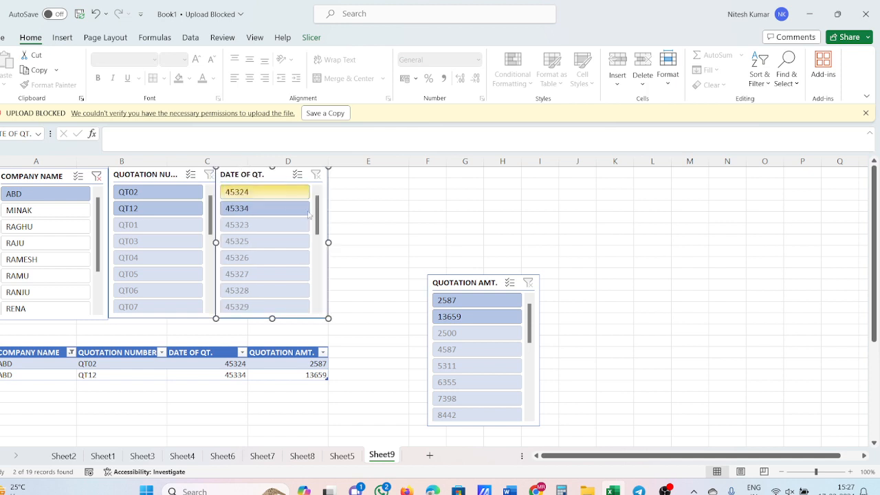
pyautogui.moveTo(479, 283); pyautogui.dragTo(382, 180)
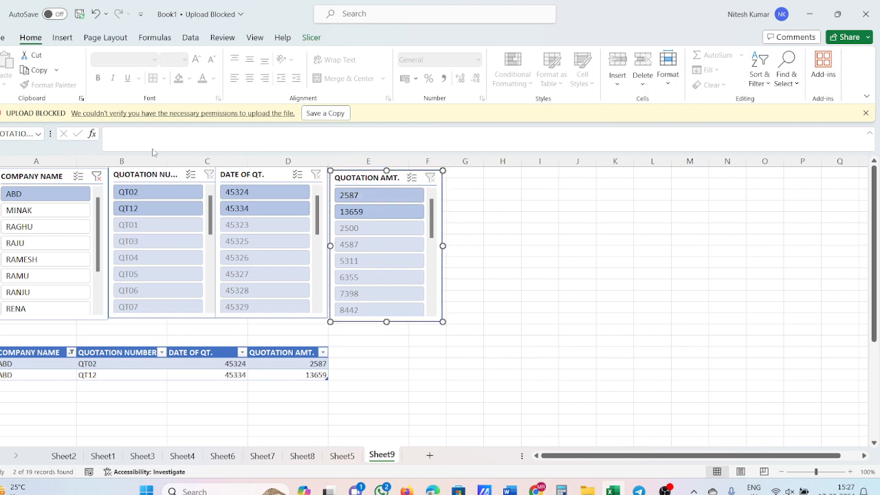
pyautogui.click(97, 177)
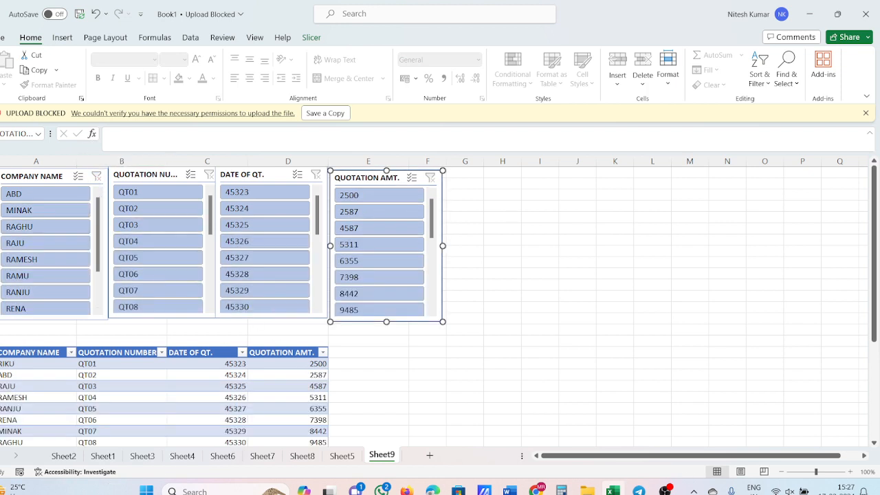
# Step: Hide the two empty rows between the slicers and the table header
pyautogui.moveTo(1, 329); pyautogui.dragTo(1, 342)
pyautogui.rightClick(1, 342)
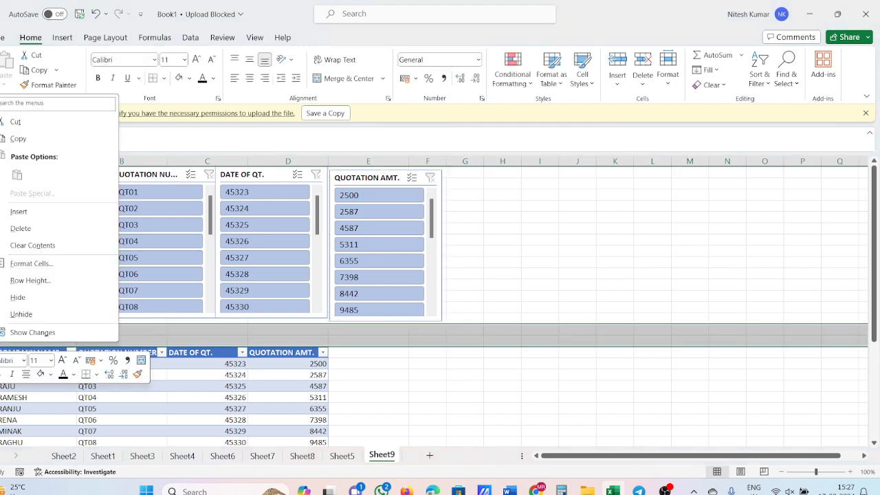
pyautogui.click(18, 297)
pyautogui.click(535, 408)
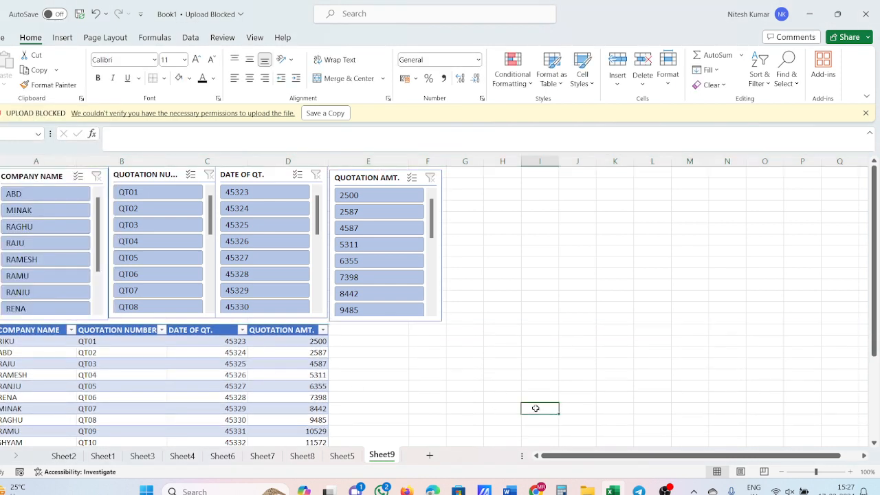
pyautogui.scroll(-4, 161, 394)
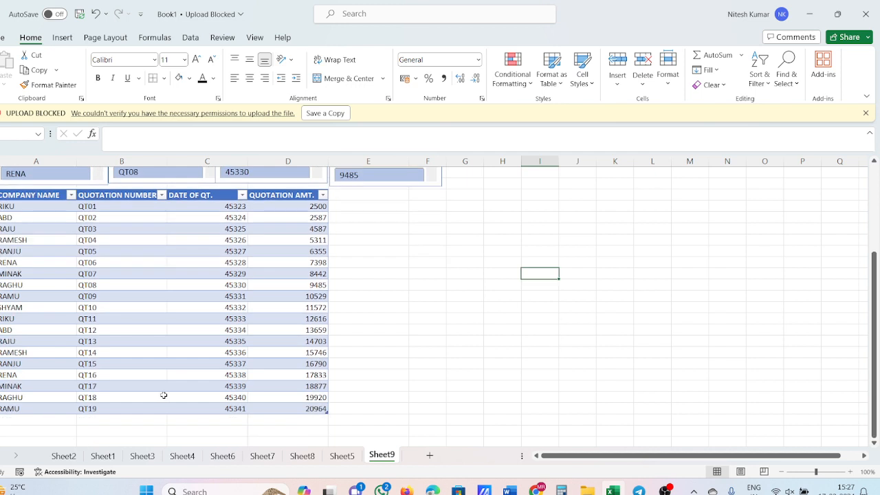
pyautogui.scroll(4, 185, 390)
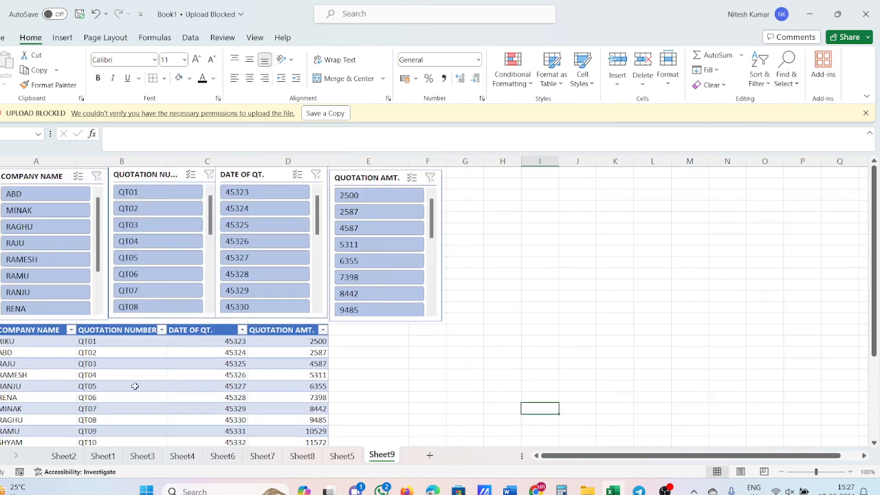
# Step: Filter the table with the slicers by quotation QT01, by date 45323 and by the third listed company in turn, clearing each filter
pyautogui.click(180, 195)
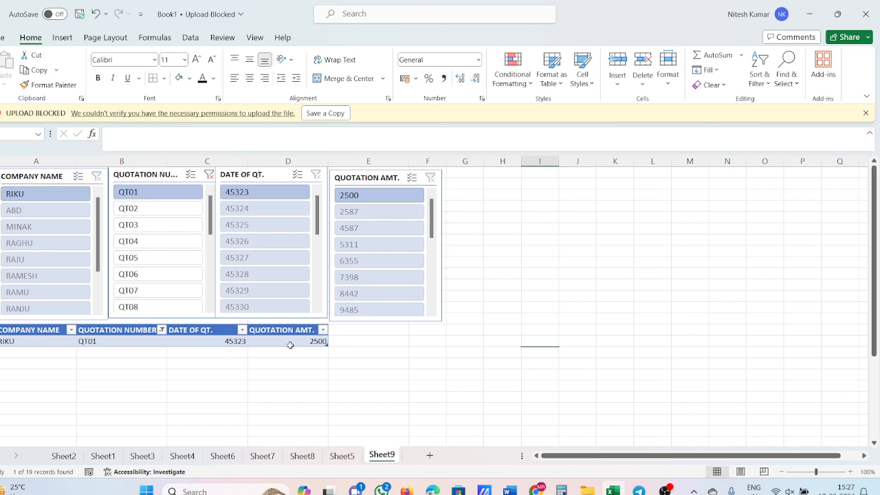
pyautogui.click(209, 175)
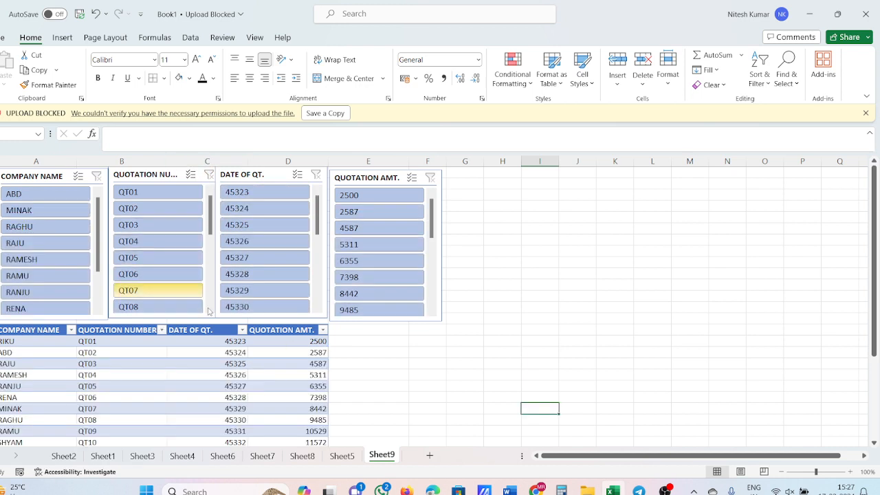
pyautogui.click(255, 195)
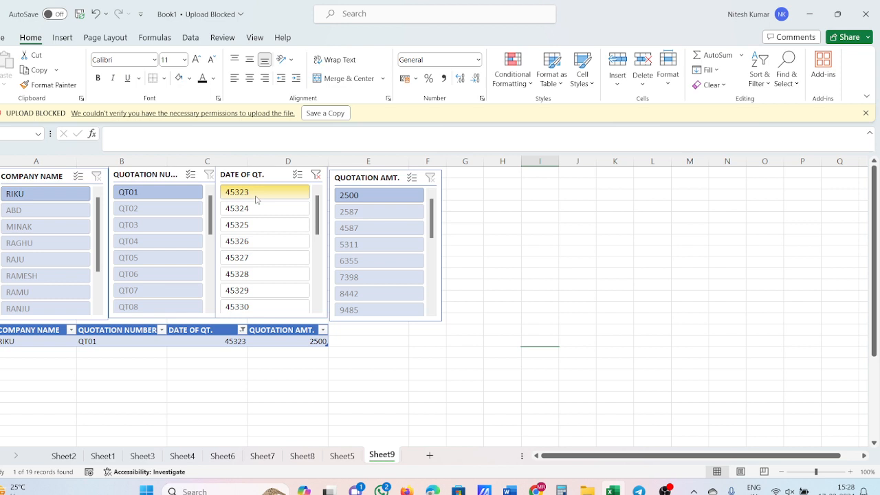
pyautogui.click(316, 174)
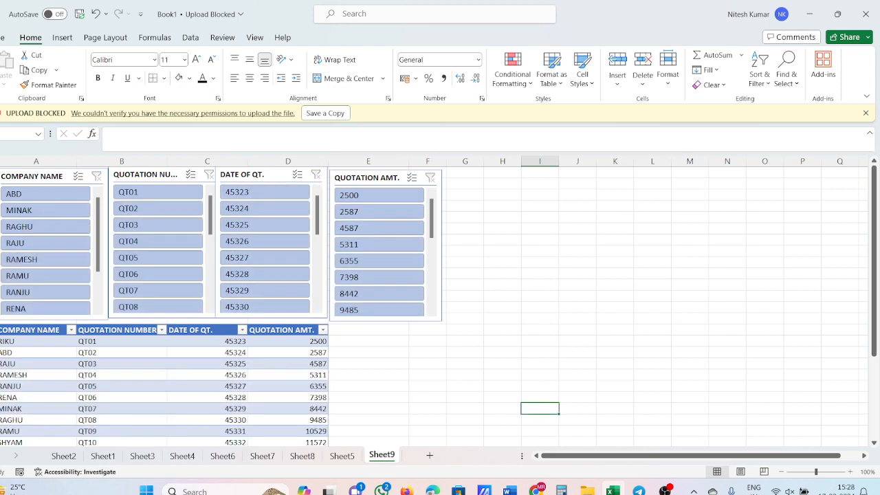
pyautogui.click(9, 229)
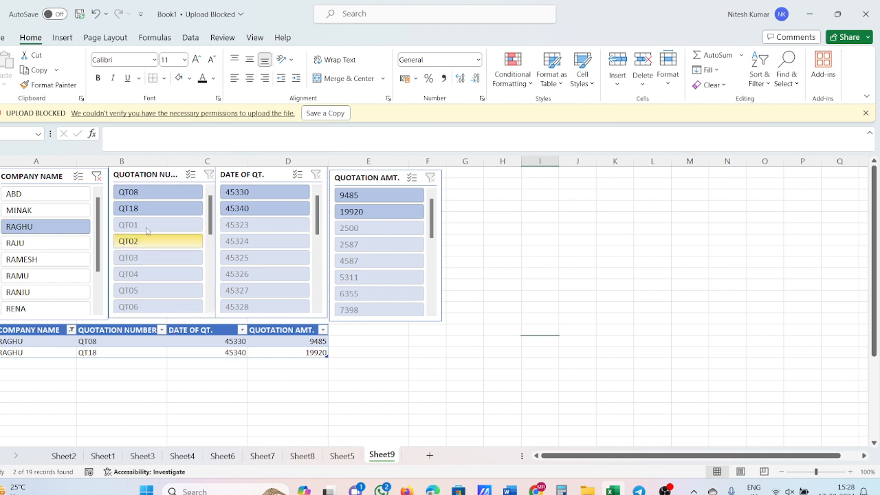
pyautogui.click(95, 176)
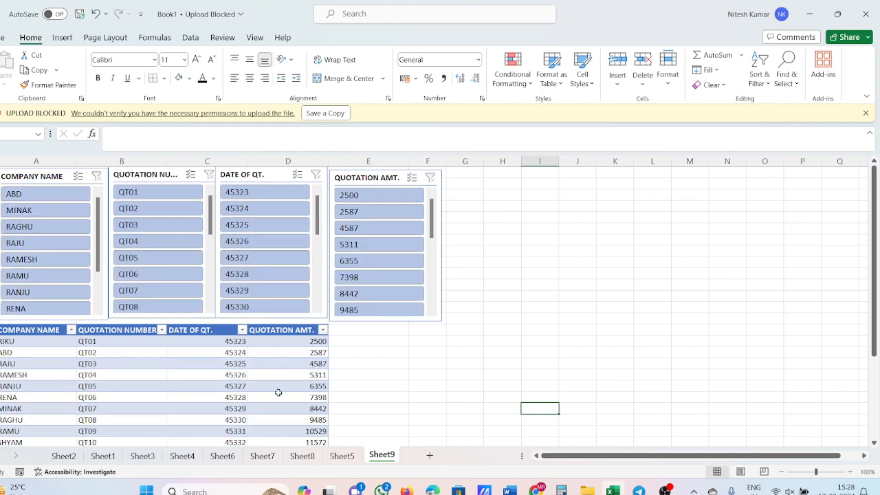
# Step: Set the quotation amounts of QT04, QT05 and QT06 to 10000
pyautogui.scroll(-2, 213, 415)
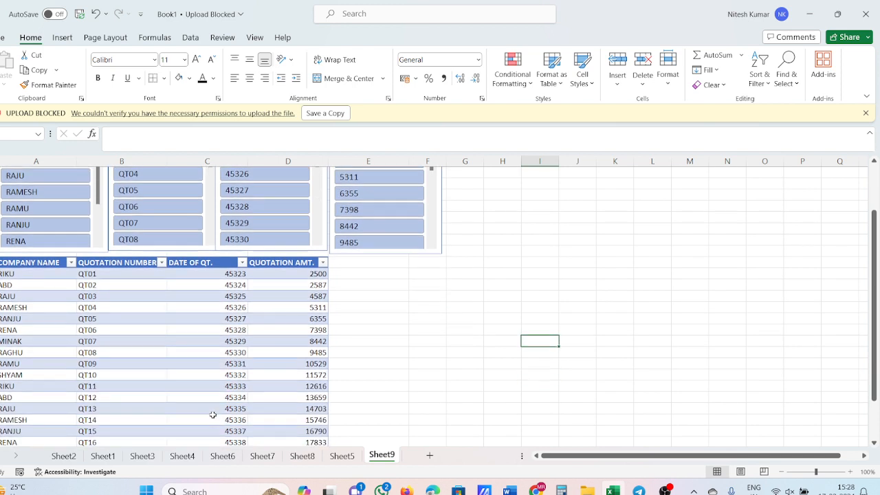
pyautogui.click(296, 307)
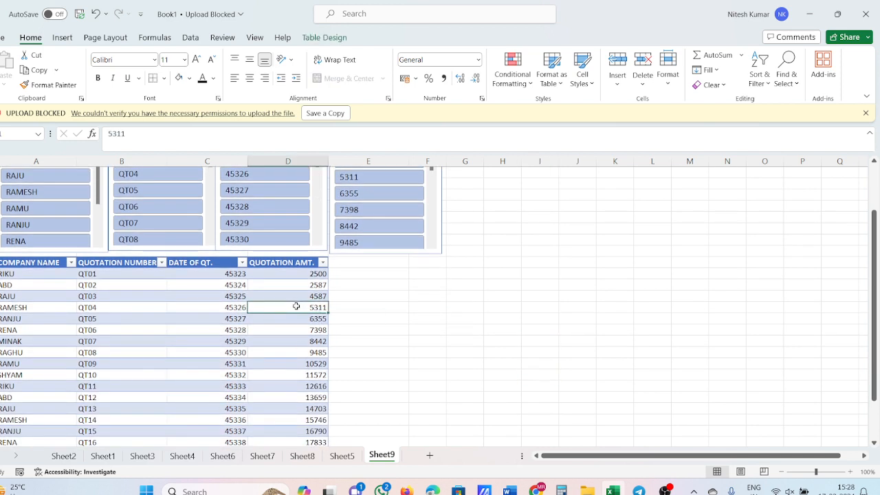
pyautogui.write('100')
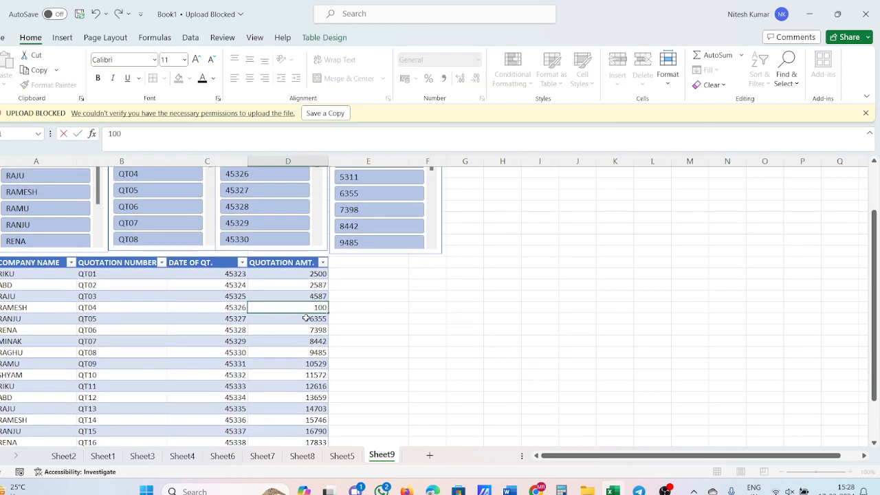
pyautogui.write('00')
pyautogui.press('Return')
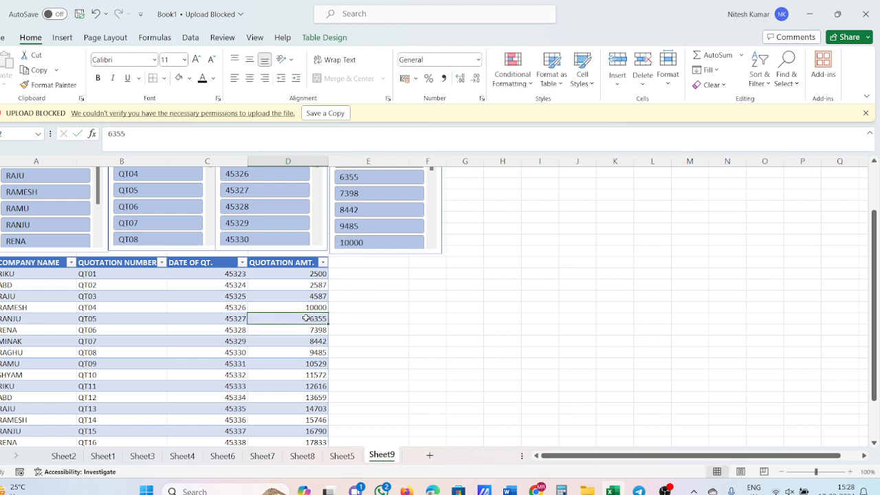
pyautogui.write('10000')
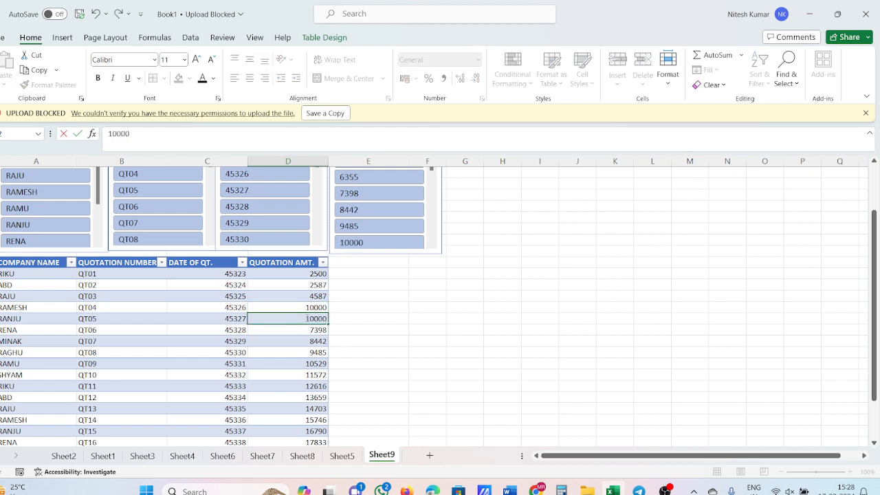
pyautogui.press('Return')
pyautogui.write('10000')
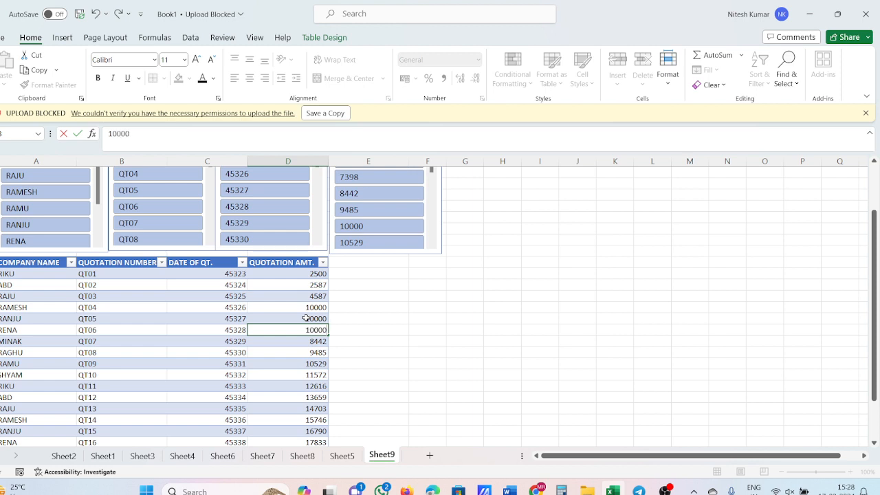
pyautogui.press('Return')
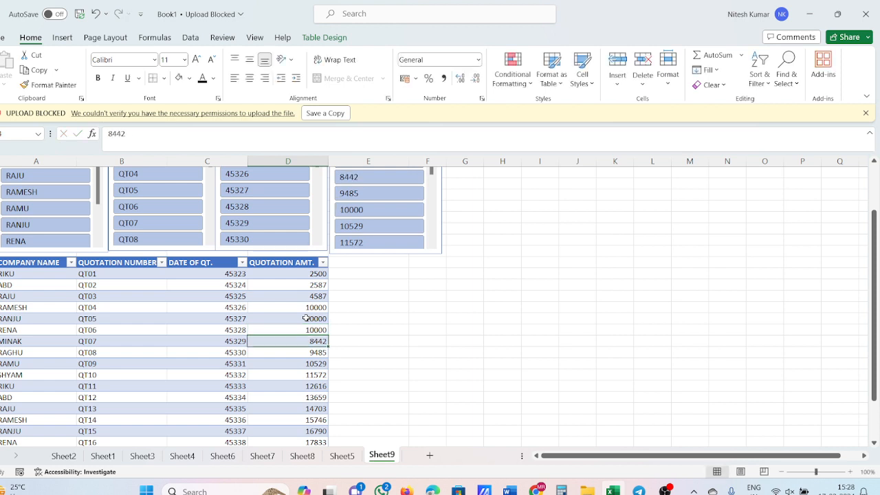
# Step: Filter the table by the amount 10000 with the QUOTATION AMT. slicer, and clear that filter
pyautogui.scroll(2, 475, 299)
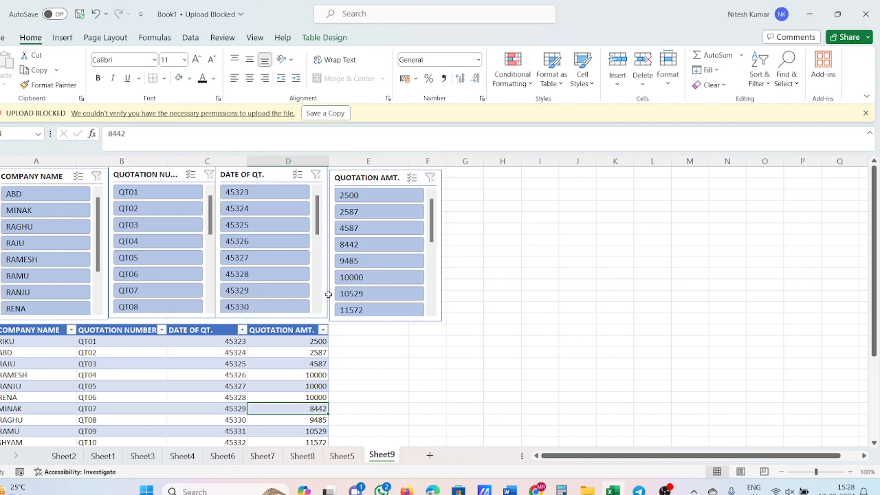
pyautogui.click(364, 278)
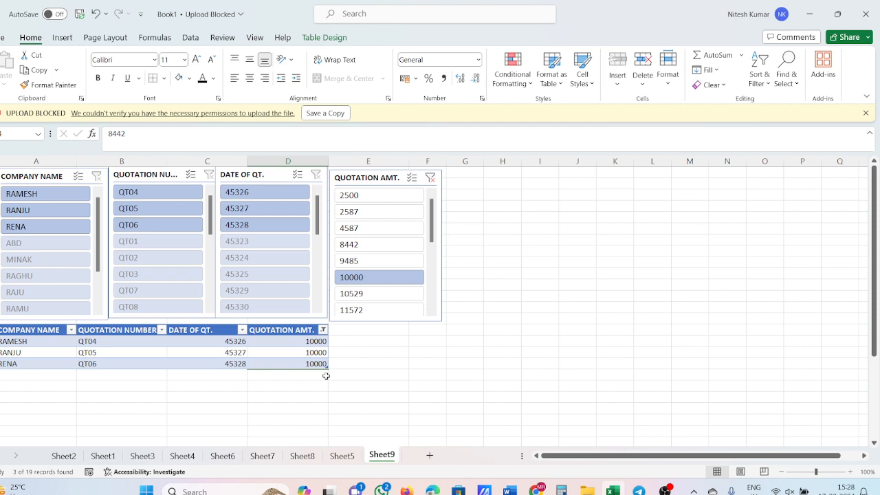
pyautogui.click(431, 178)
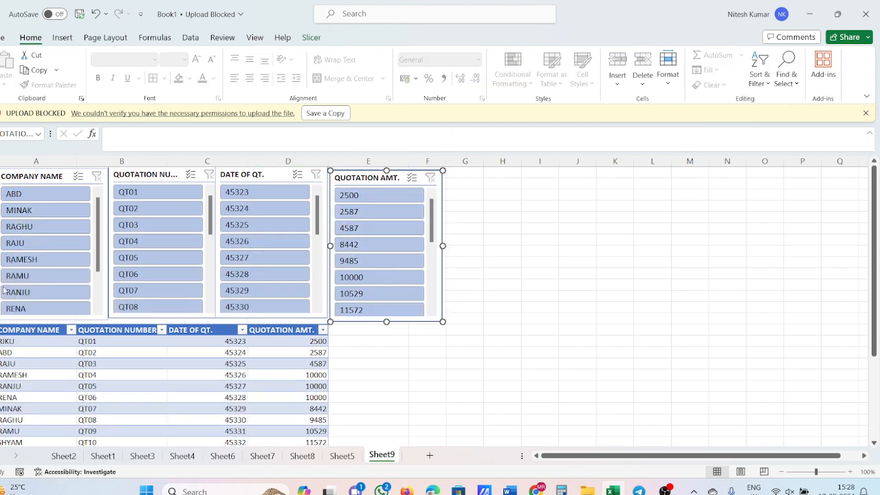
pyautogui.click(37, 385)
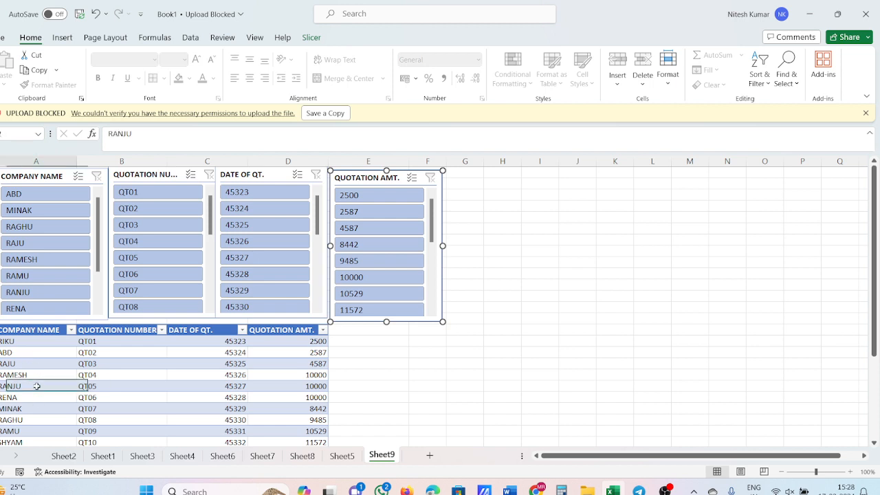
# Step: Change the company names of quotations QT05 and QT06 to ABD
pyautogui.write('ABD')
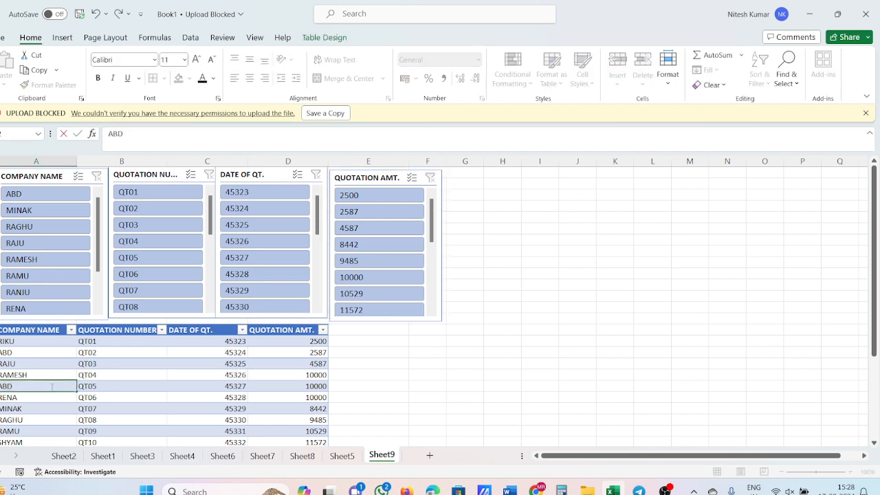
pyautogui.press('Return')
pyautogui.write('ABD')
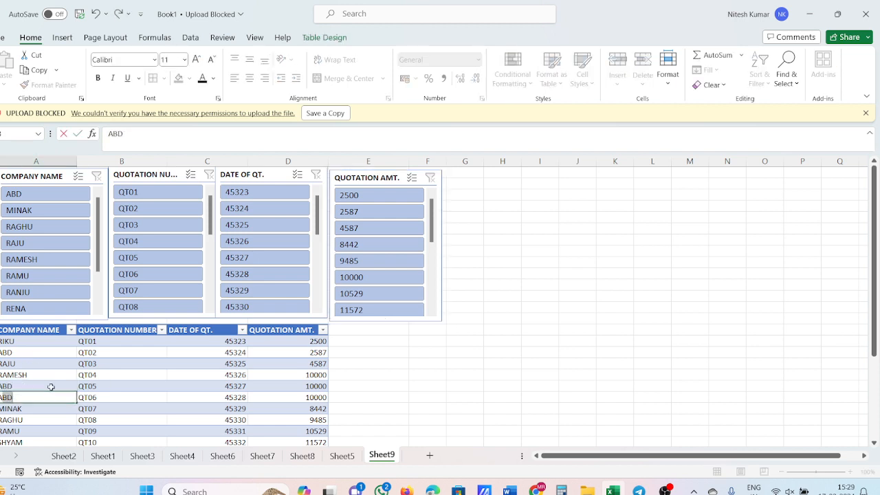
pyautogui.press('Return')
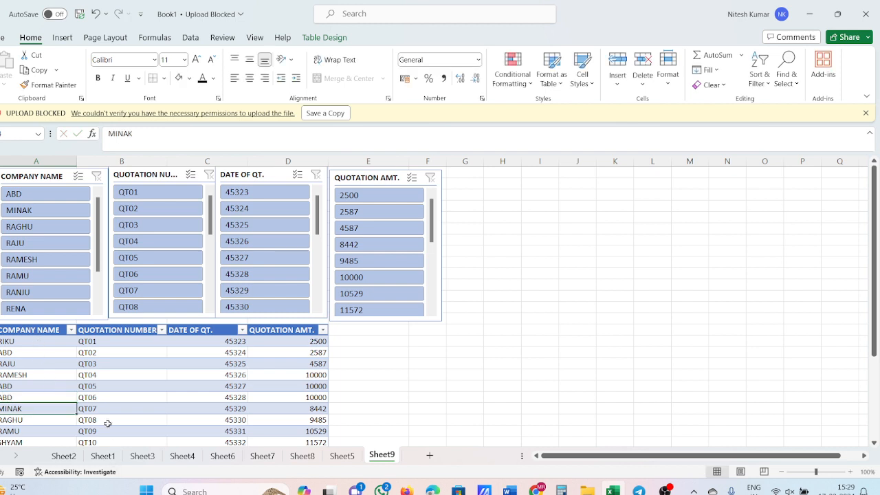
# Step: Filter the table by company ABD, try quotation QT05 and clear it, and narrow the rows to the amount 10000
pyautogui.click(61, 194)
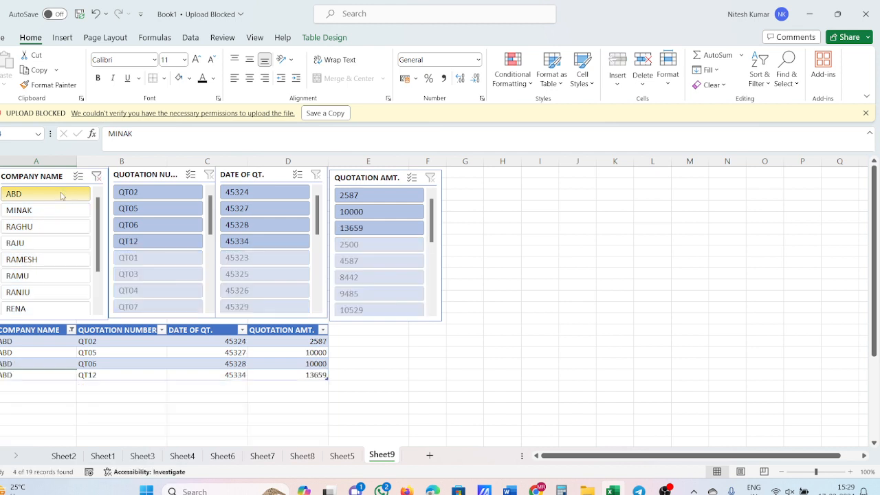
pyautogui.click(68, 399)
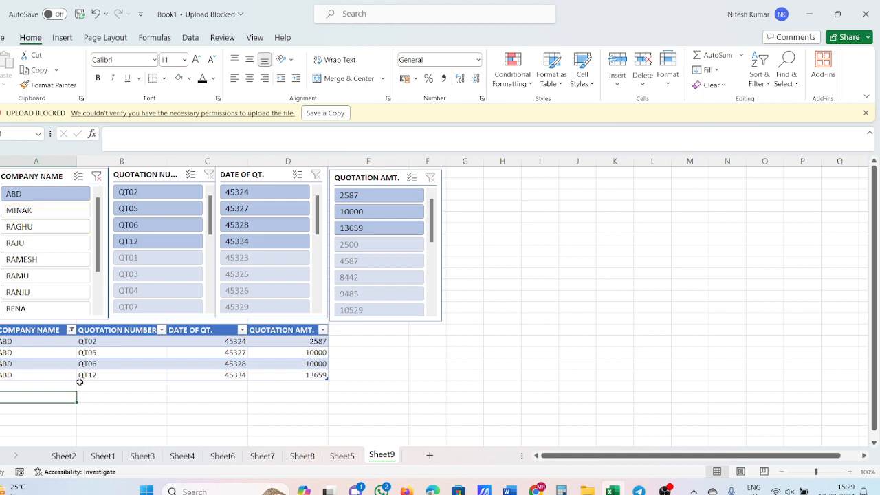
pyautogui.click(146, 210)
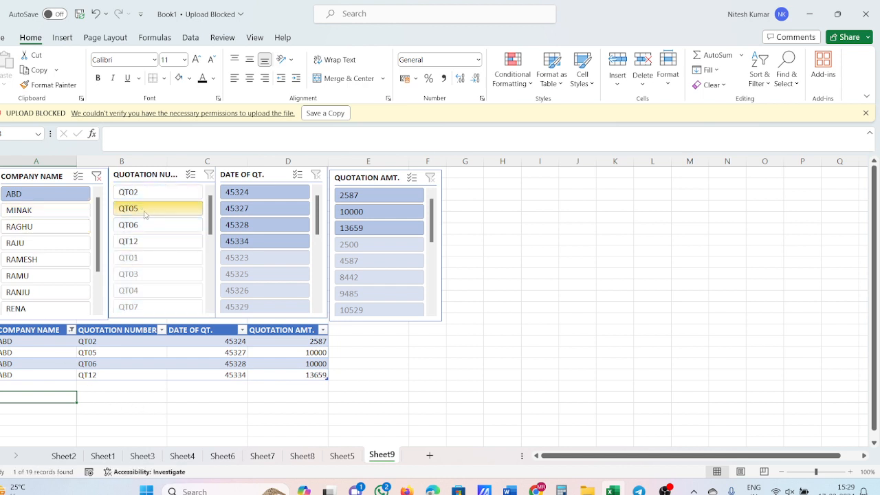
pyautogui.click(210, 175)
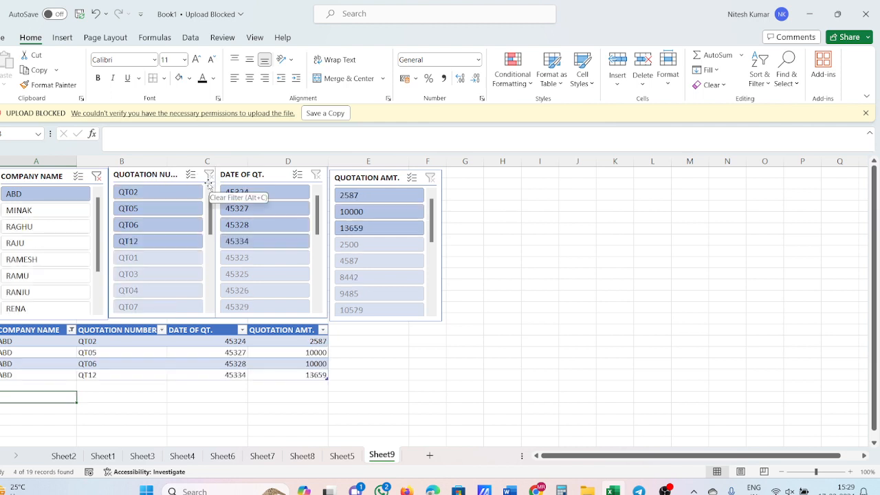
pyautogui.click(363, 213)
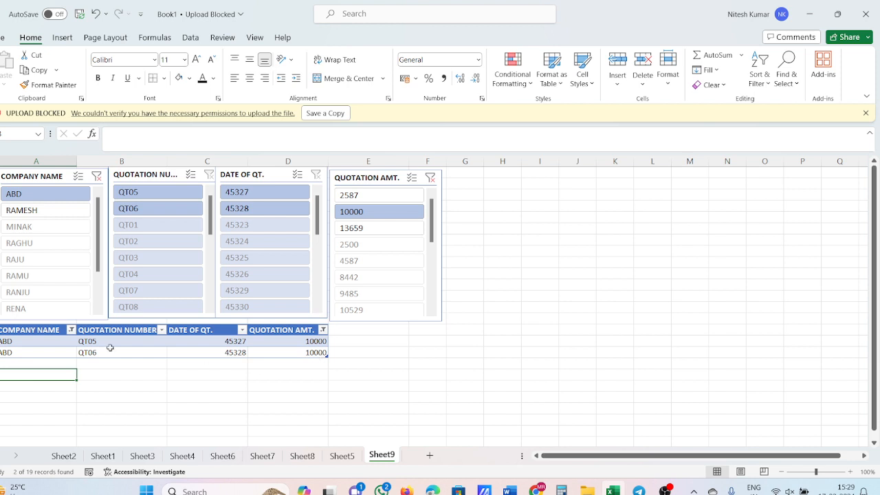
# Step: Format the quotation dates of the two filtered ABD rows as Date with the type *14 March 2012
pyautogui.click(203, 342)
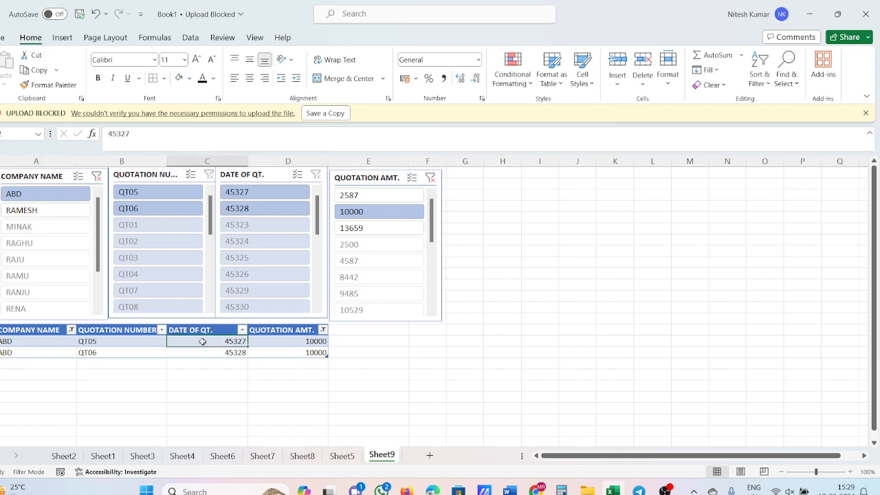
pyautogui.moveTo(203, 342); pyautogui.dragTo(204, 351)
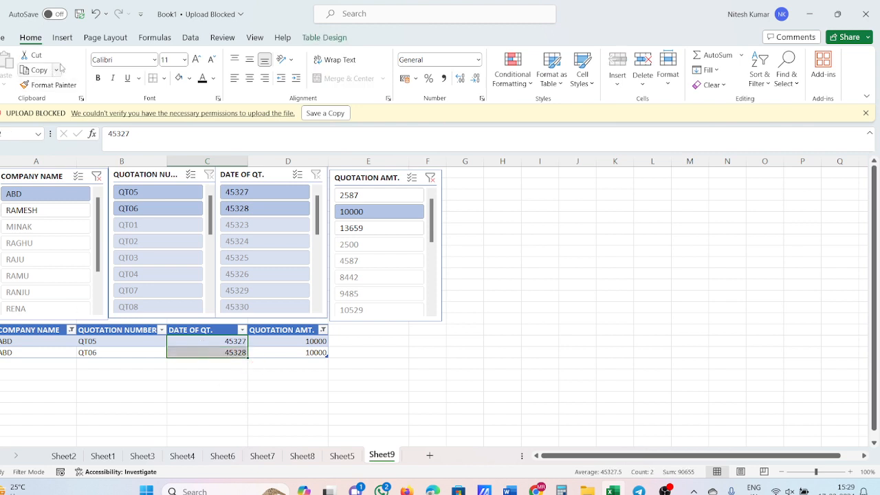
pyautogui.rightClick(228, 353)
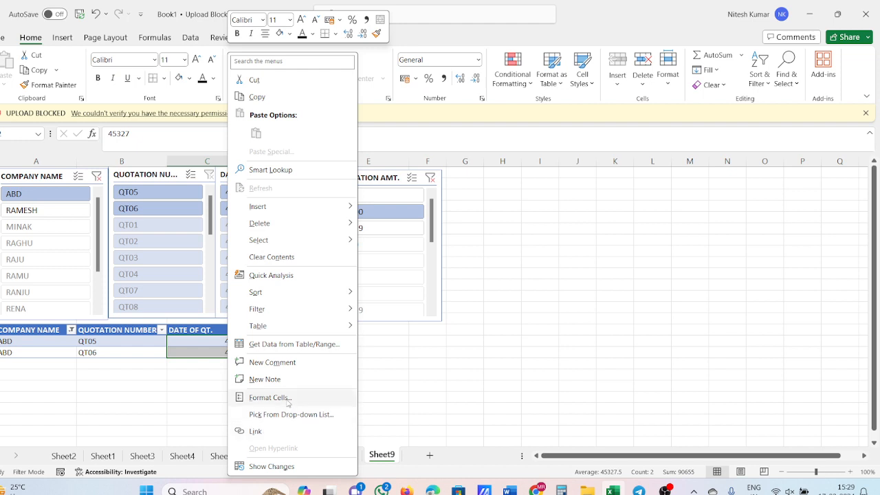
pyautogui.click(238, 401)
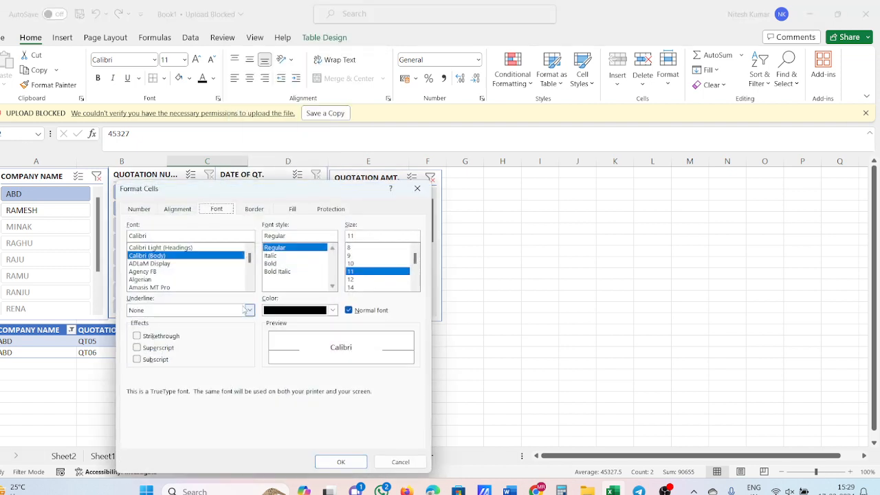
pyautogui.click(139, 208)
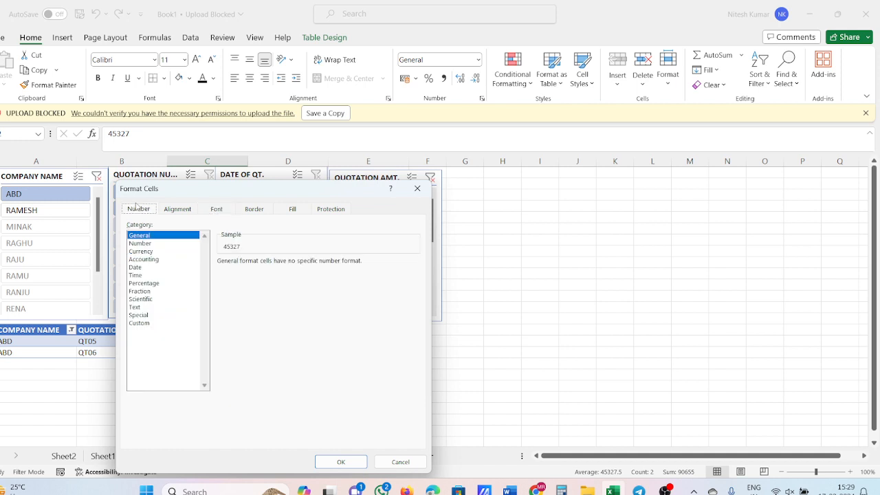
pyautogui.click(163, 267)
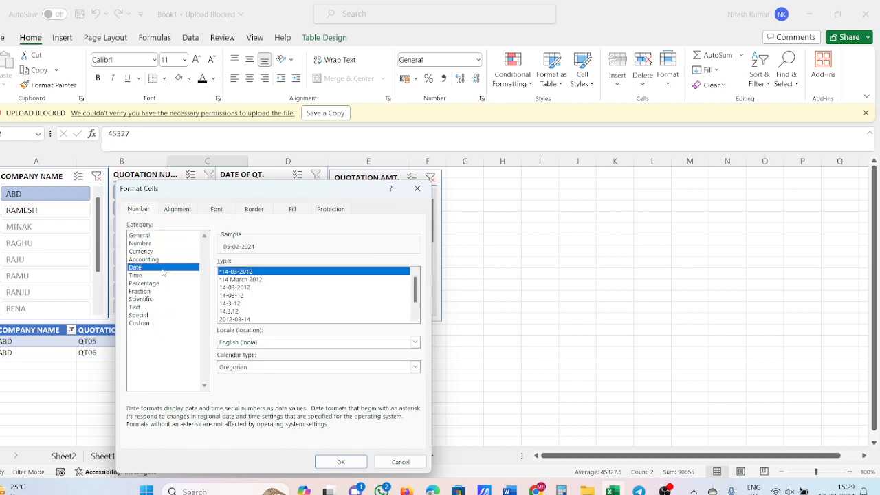
pyautogui.click(227, 280)
pyautogui.click(357, 463)
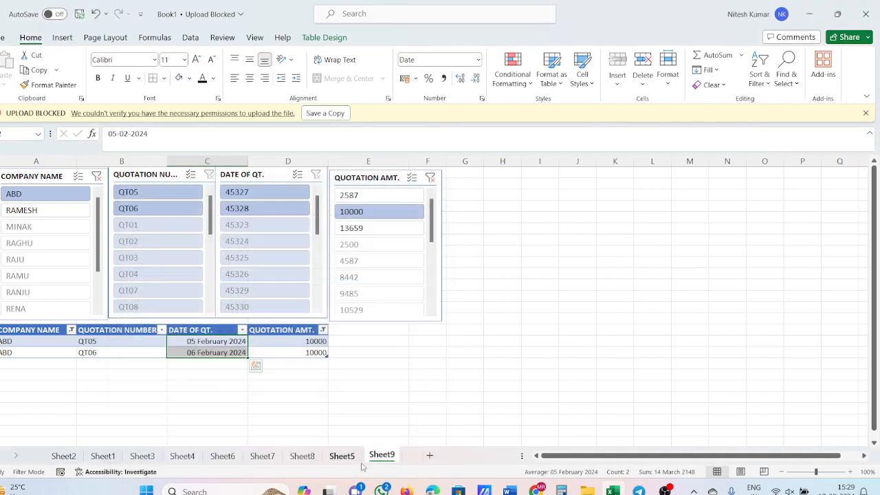
# Step: Clear the filters of the COMPANY NAME and QUOTATION AMT. slicers
pyautogui.click(273, 429)
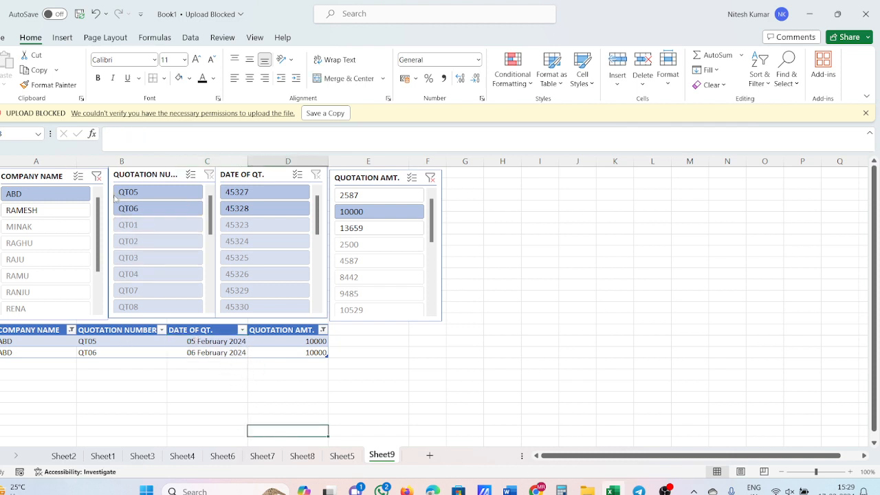
pyautogui.click(96, 176)
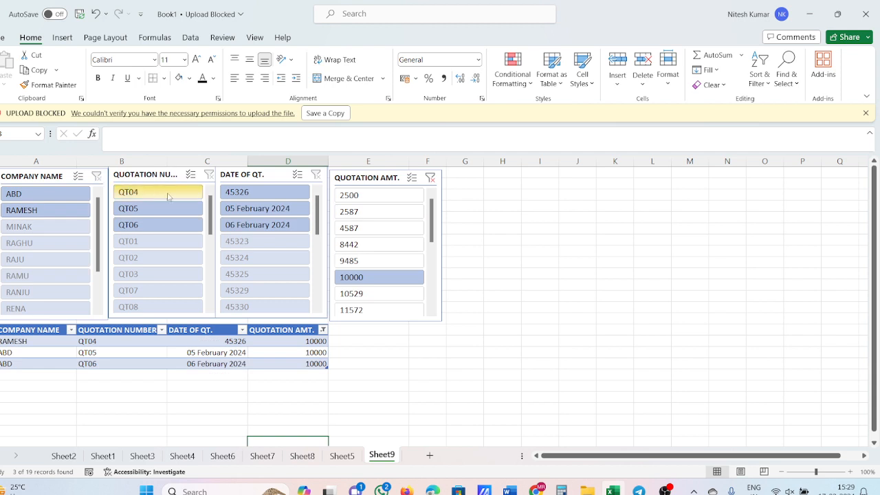
pyautogui.click(430, 178)
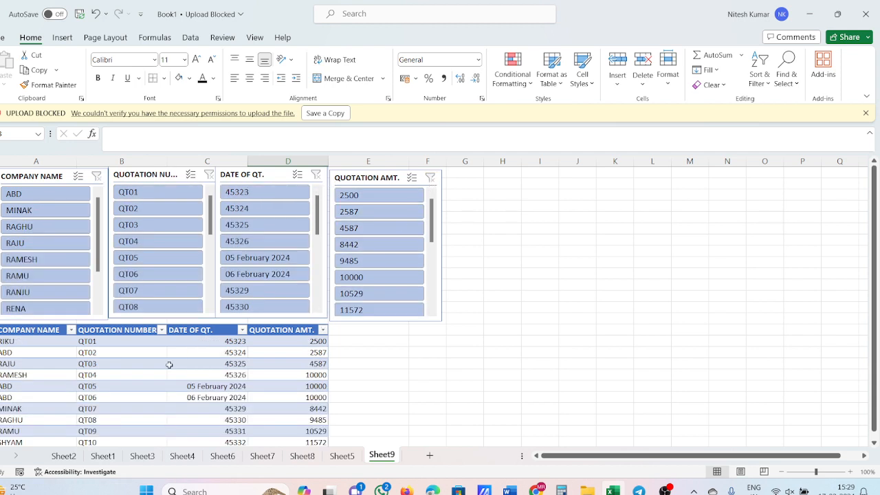
# Step: Format the whole DATE OF QT. column as Date with the type *14 March 2012
pyautogui.scroll(-1, 169, 364)
pyautogui.click(191, 352)
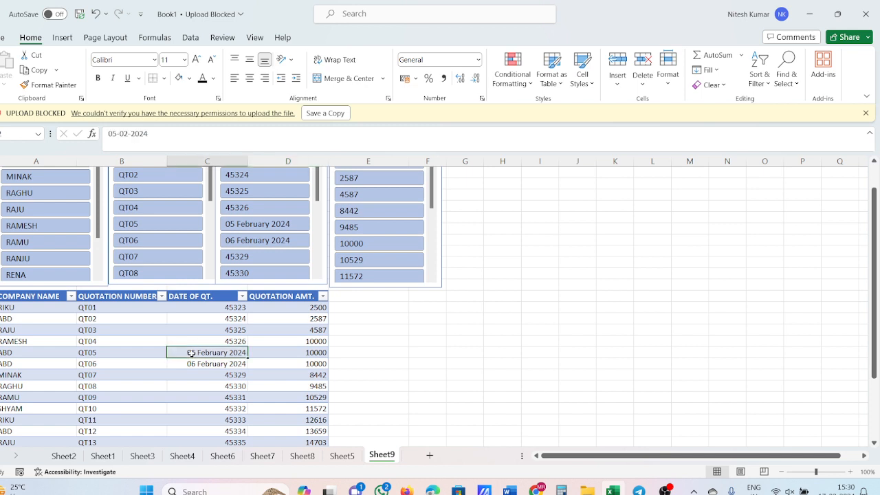
pyautogui.moveTo(191, 352); pyautogui.dragTo(192, 360)
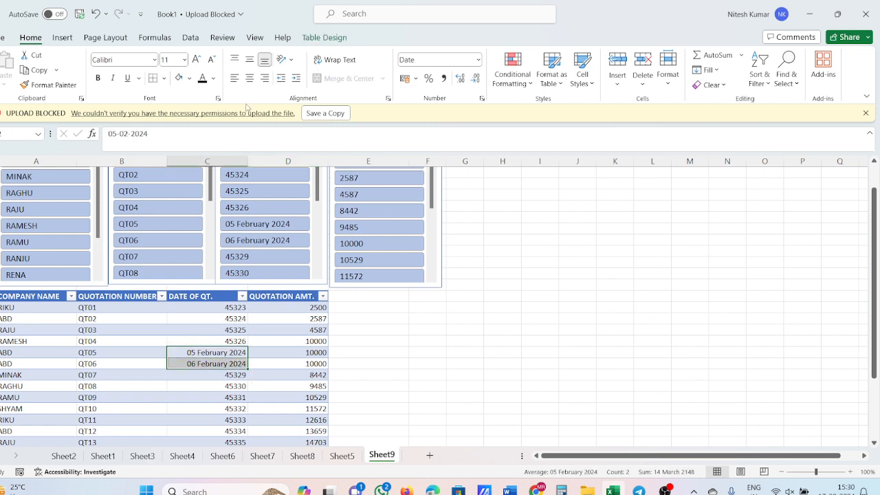
pyautogui.click(229, 161)
pyautogui.rightClick(229, 162)
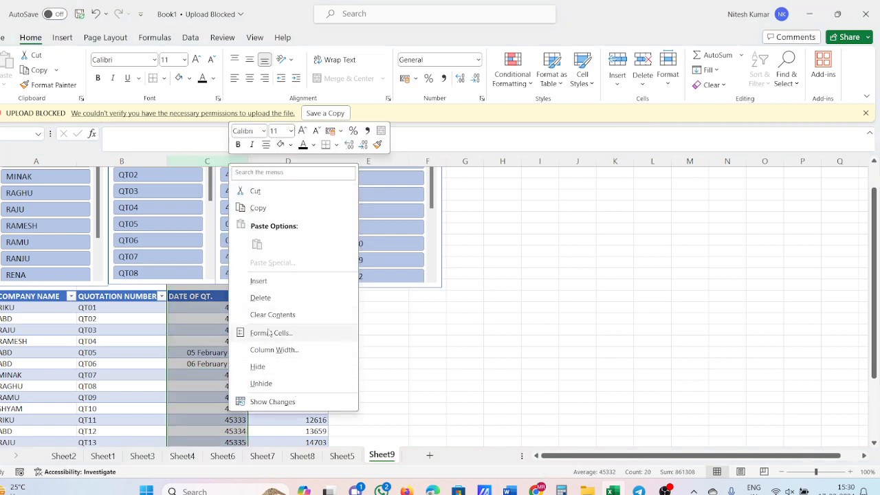
pyautogui.click(288, 333)
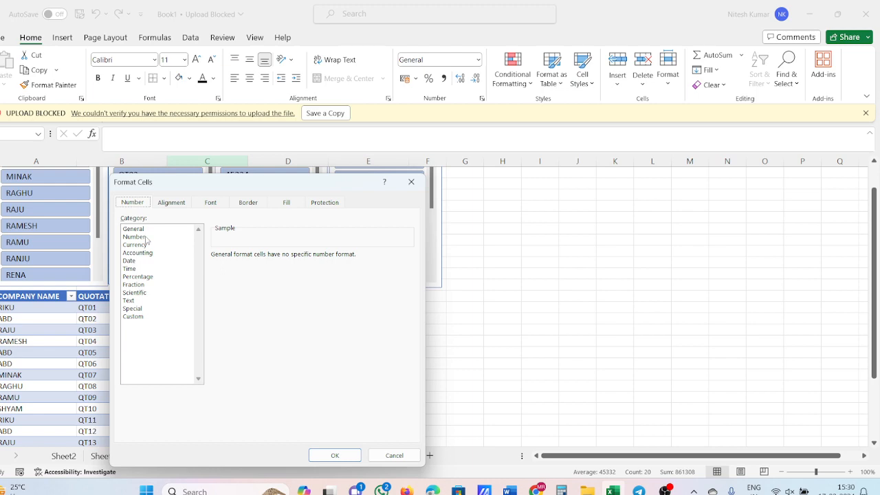
pyautogui.click(157, 262)
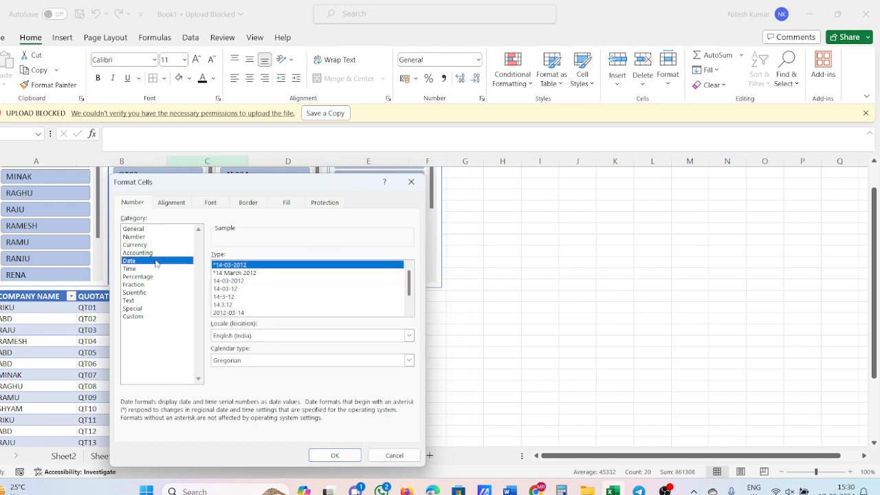
pyautogui.click(244, 273)
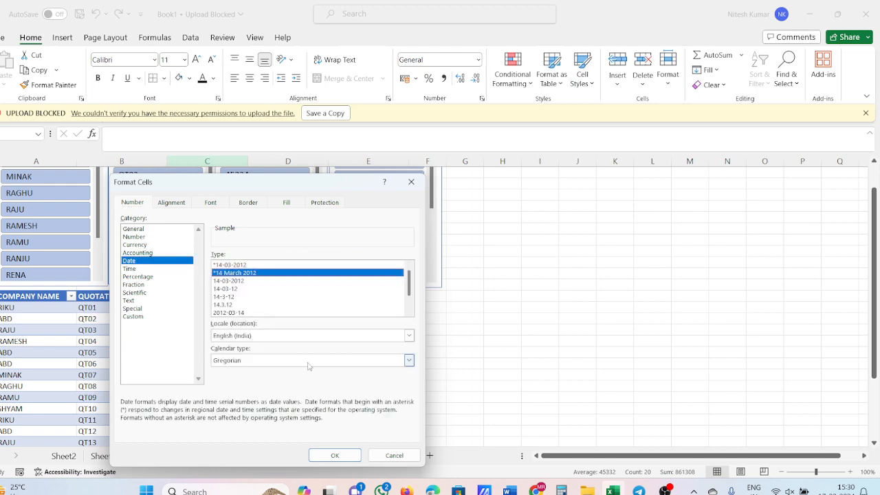
pyautogui.click(336, 455)
pyautogui.click(459, 418)
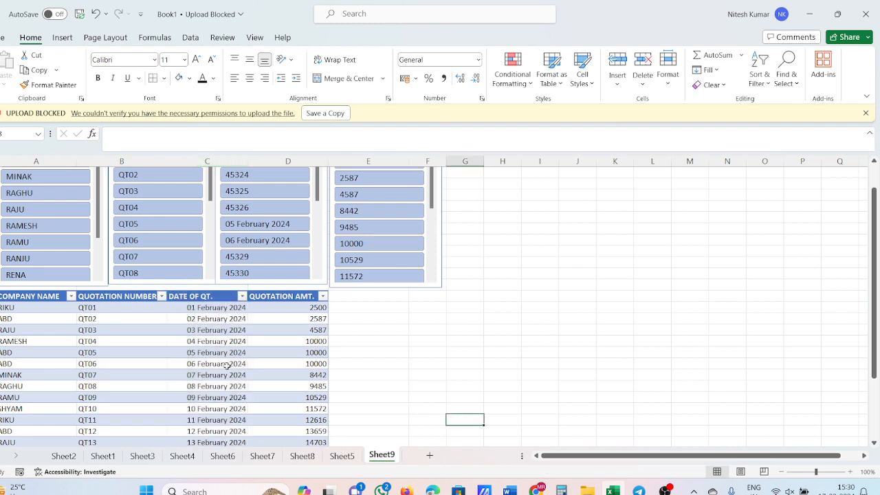
# Step: Enable multi-select in the DATE OF QT. slicer, exclude dates 45323 and 45324, and clear that filter
pyautogui.click(212, 332)
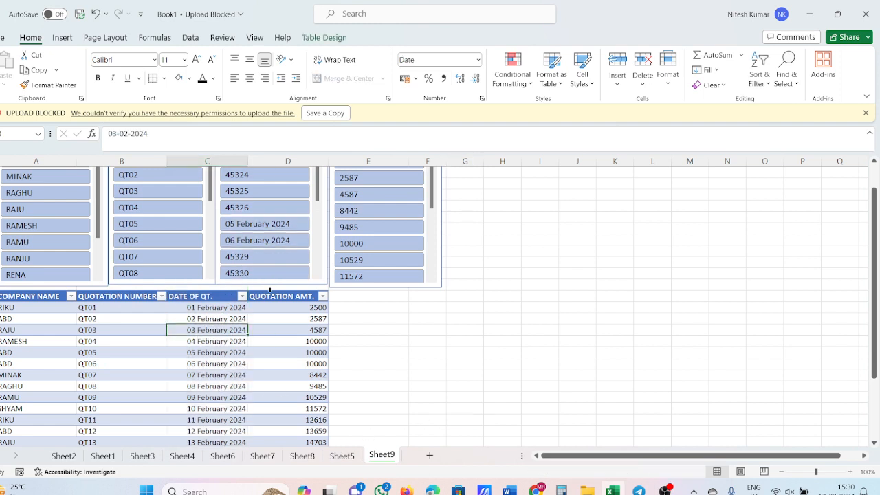
pyautogui.scroll(1, 298, 261)
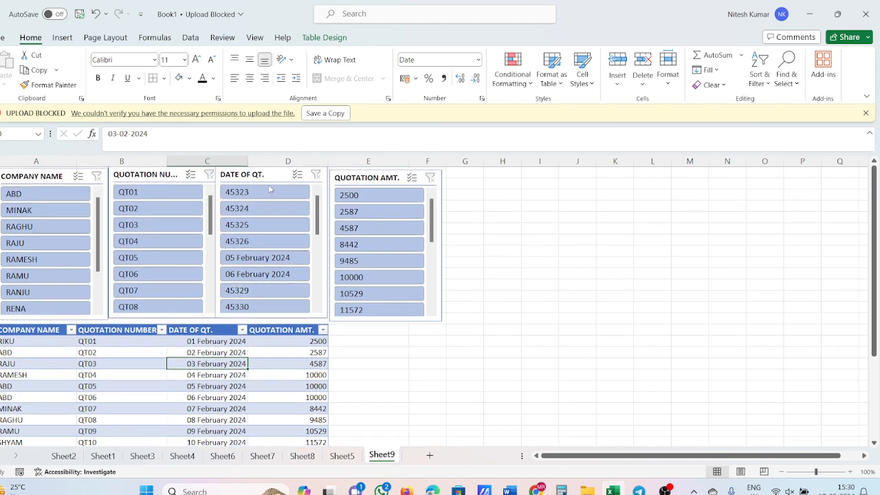
pyautogui.click(297, 175)
pyautogui.click(269, 192)
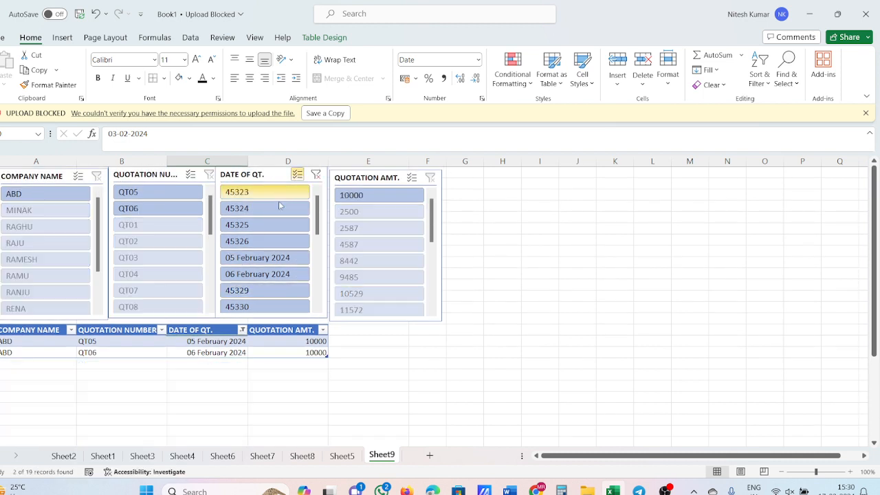
pyautogui.click(316, 175)
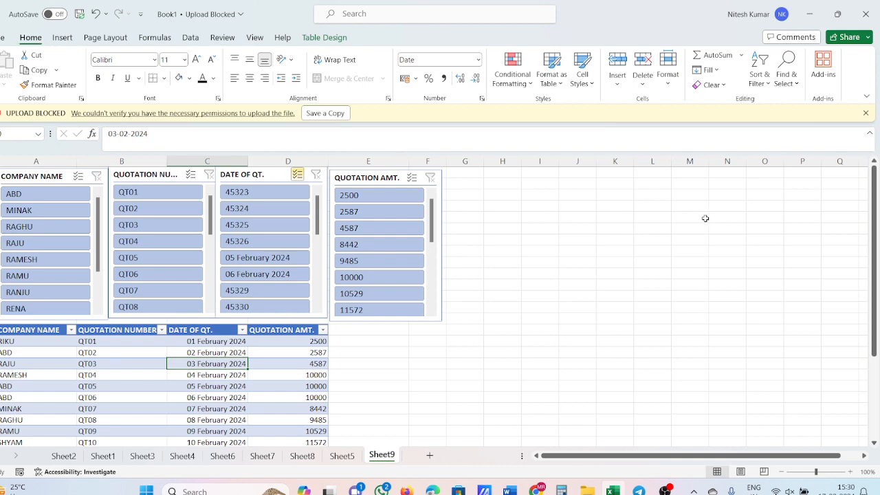
pyautogui.click(665, 491)
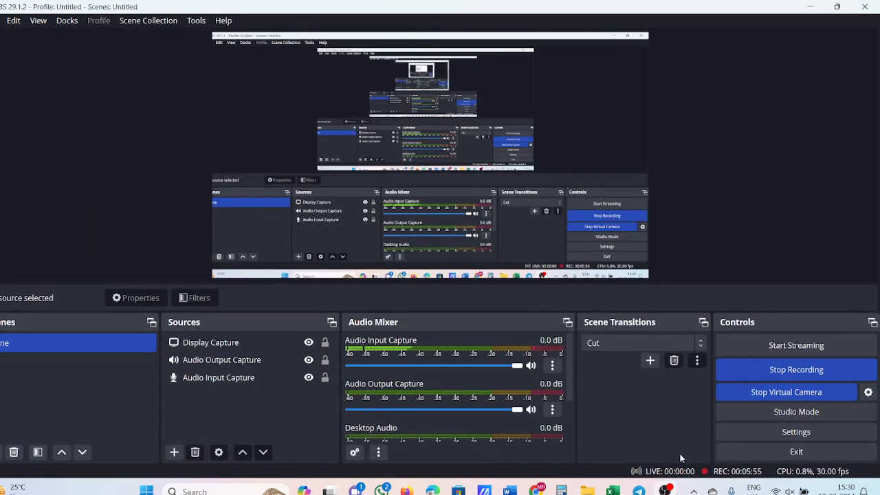